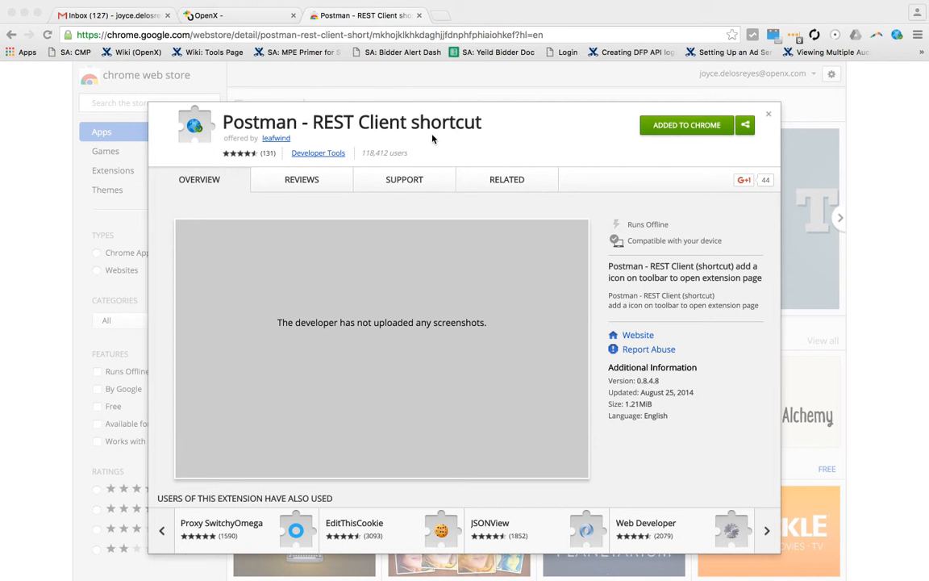
Step: Close the Postman - REST Client shortcut store listing and launch the Postman extension
click(767, 113)
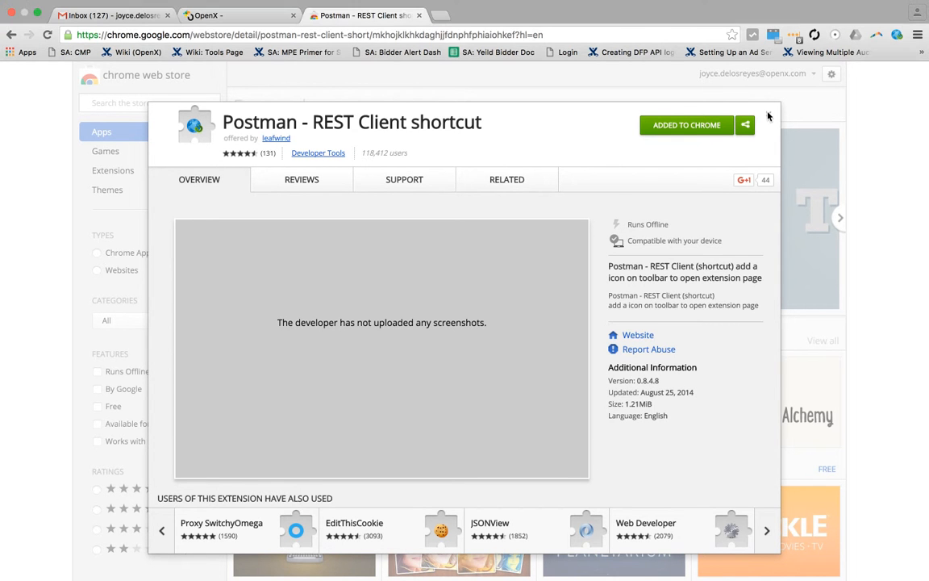
click(768, 116)
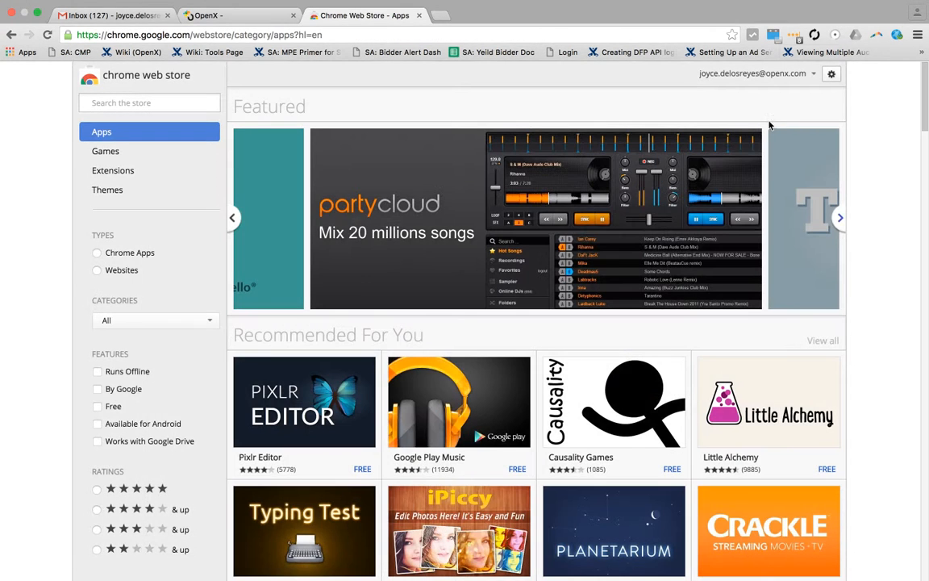
click(897, 36)
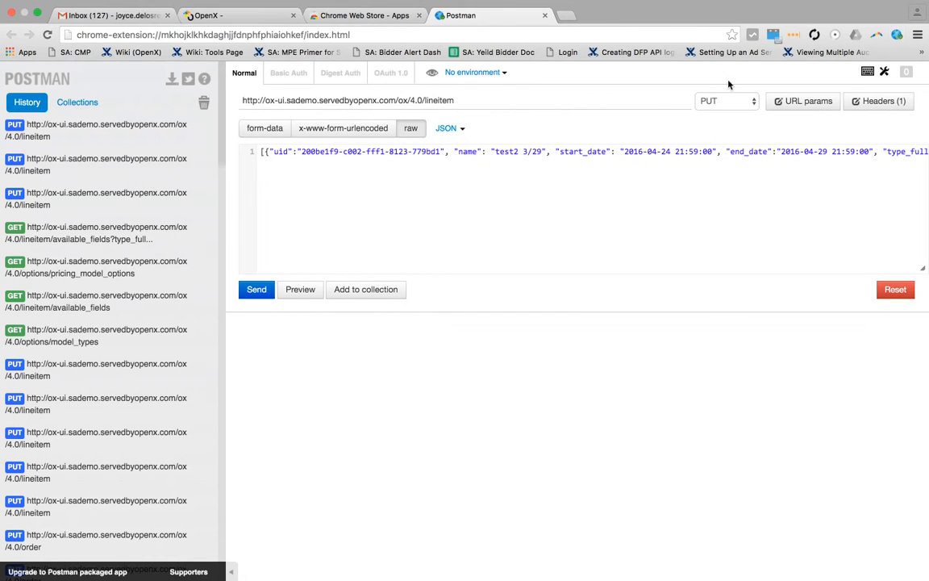
Step: Check the request's JSON body format and show its headers to examine the Content-Type entry
click(450, 132)
click(439, 117)
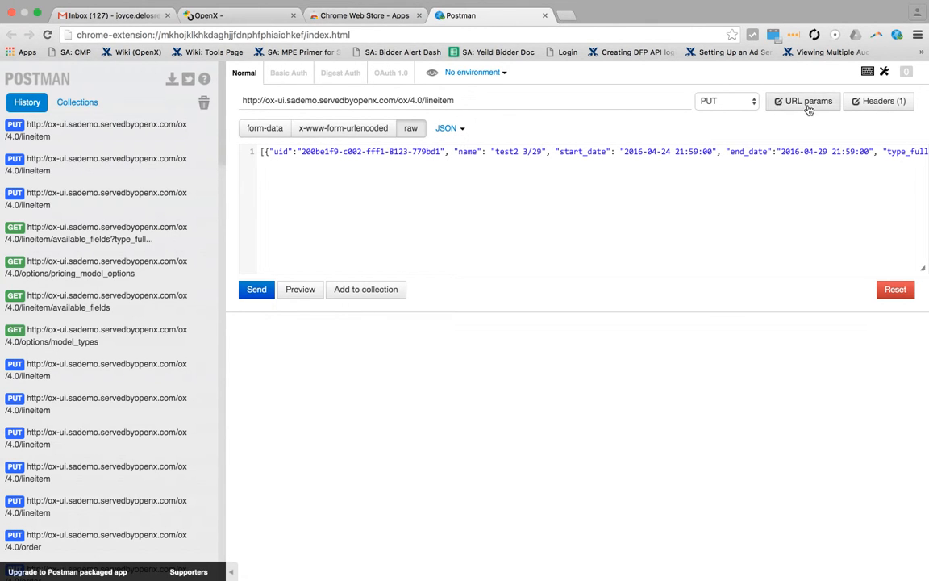
click(862, 104)
drag(475, 127, 274, 120)
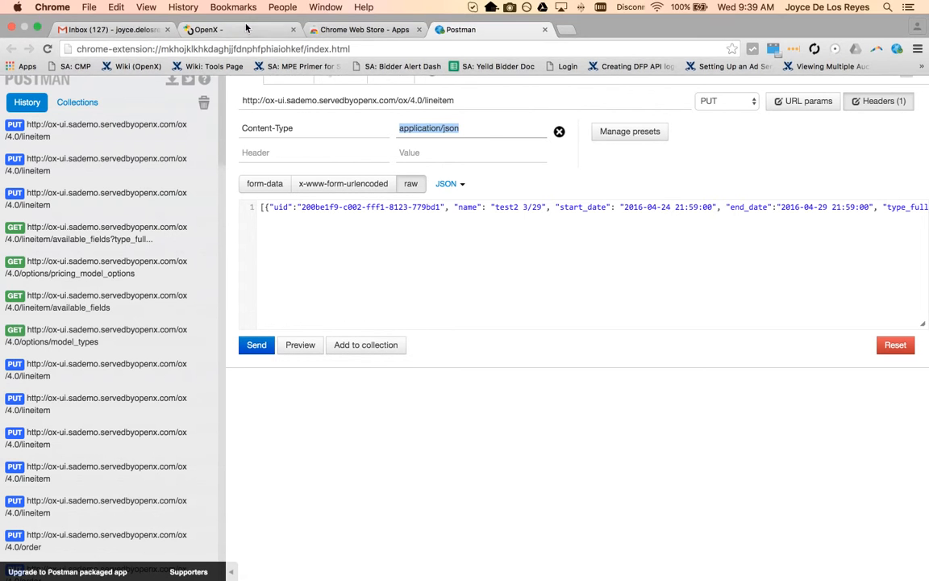
Step: Log in to OpenX again, filling the email and password fields with the saved shared team login
click(216, 27)
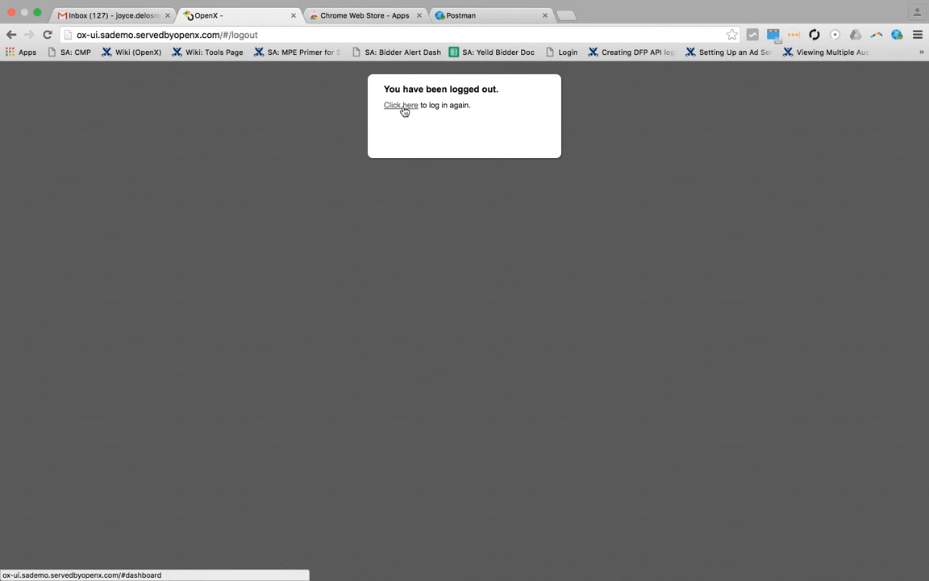
click(402, 106)
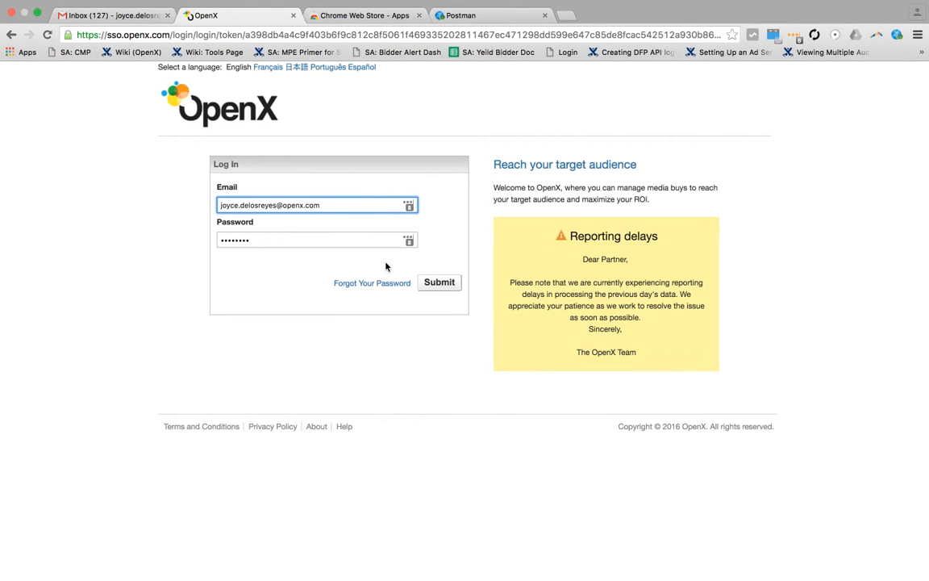
click(408, 205)
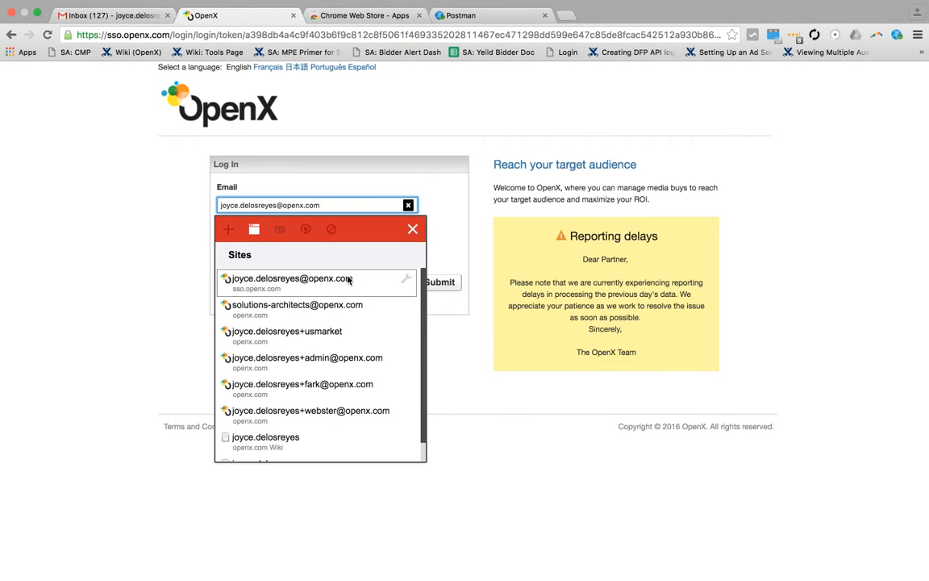
click(326, 312)
click(452, 288)
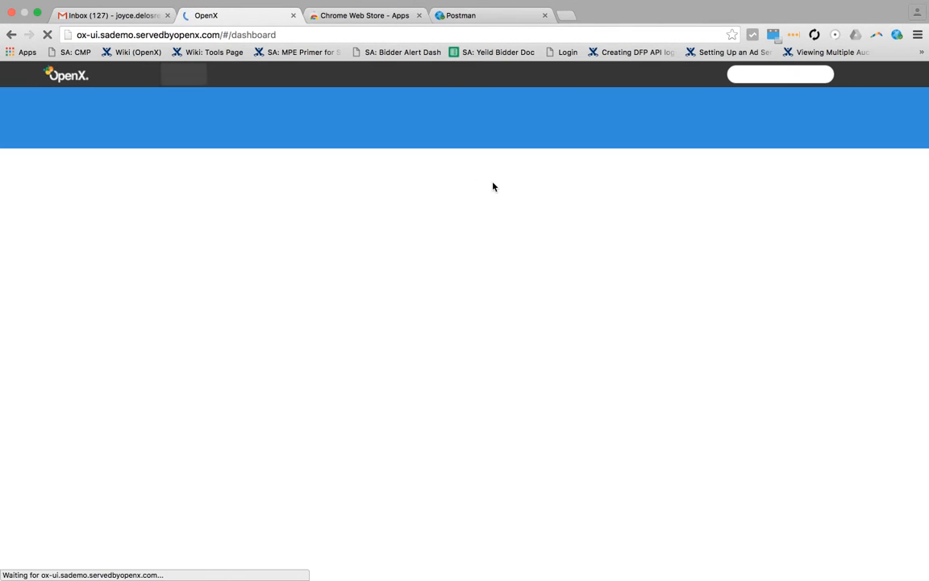
Step: Switch to Postman, send the lineitem request with the method GET, and look through the returned JSON
click(475, 18)
click(424, 101)
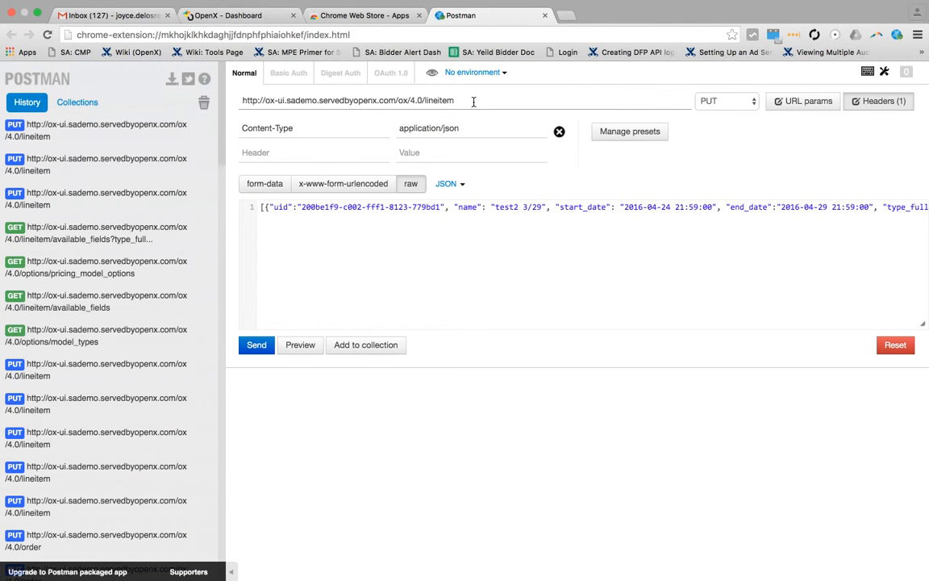
drag(266, 101, 426, 101)
double_click(432, 101)
click(726, 105)
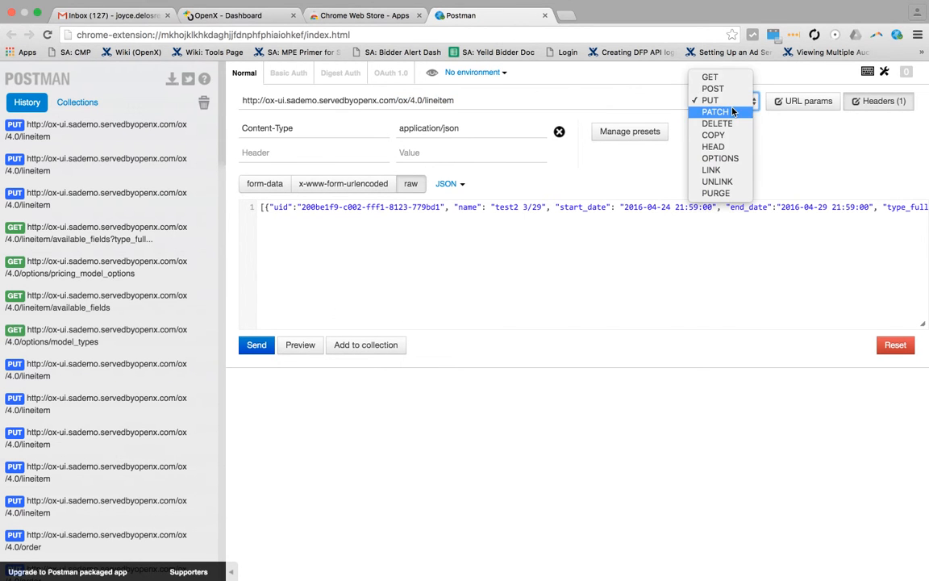
click(729, 81)
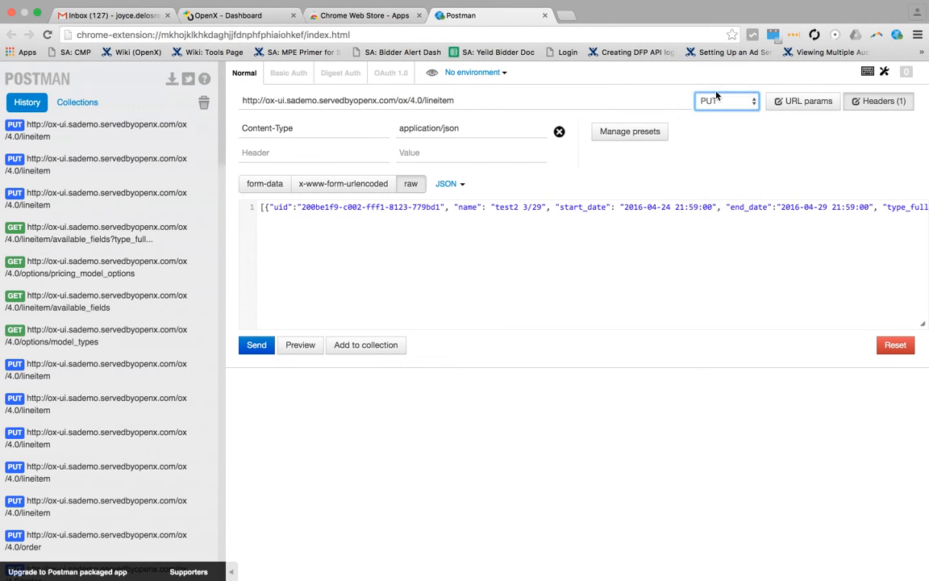
click(251, 185)
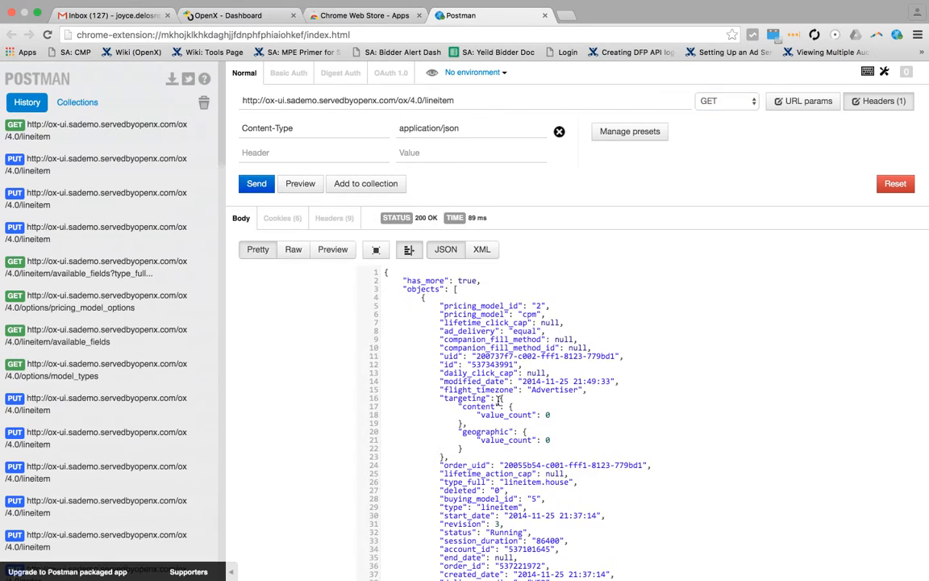
scroll(498, 401, down, 10)
scroll(498, 401, down, 20)
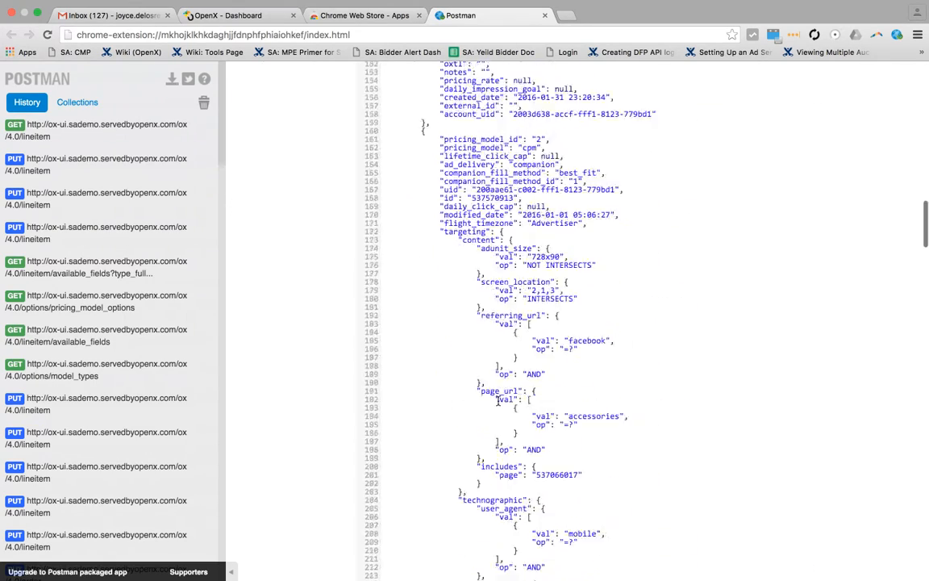
scroll(499, 401, down, 15)
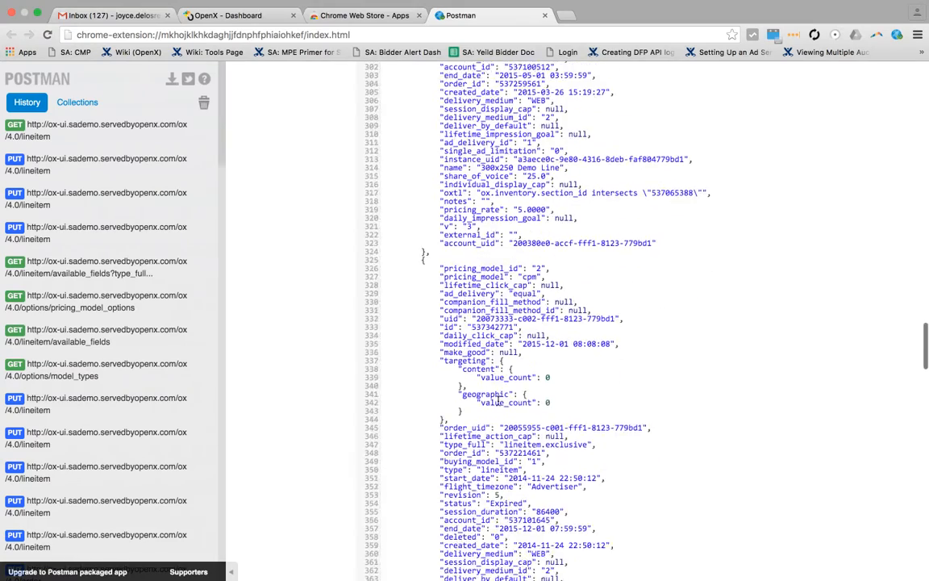
scroll(498, 401, down, 6)
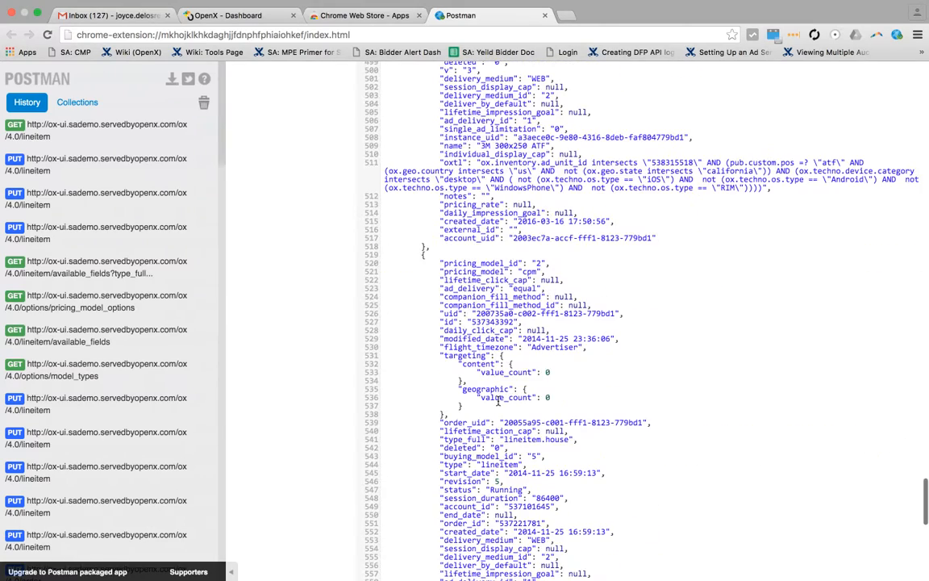
scroll(499, 401, up, 20)
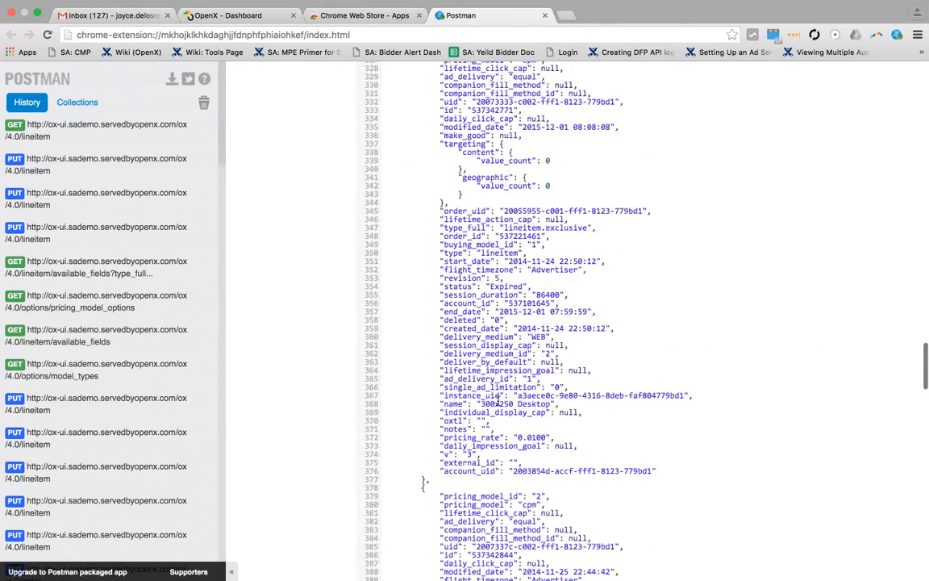
scroll(499, 401, up, 20)
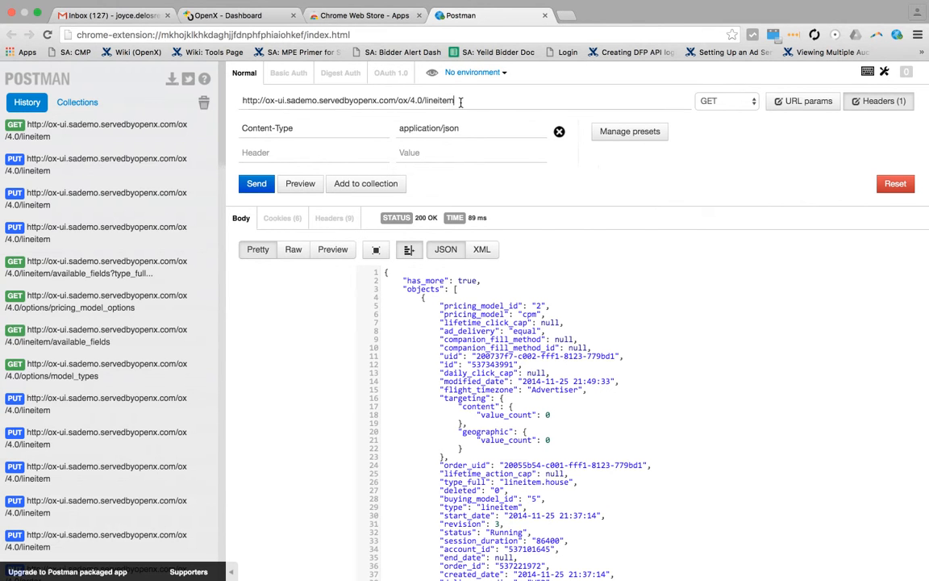
Step: Replace the endpoint at the end of the request URL with order
drag(455, 100, 425, 100)
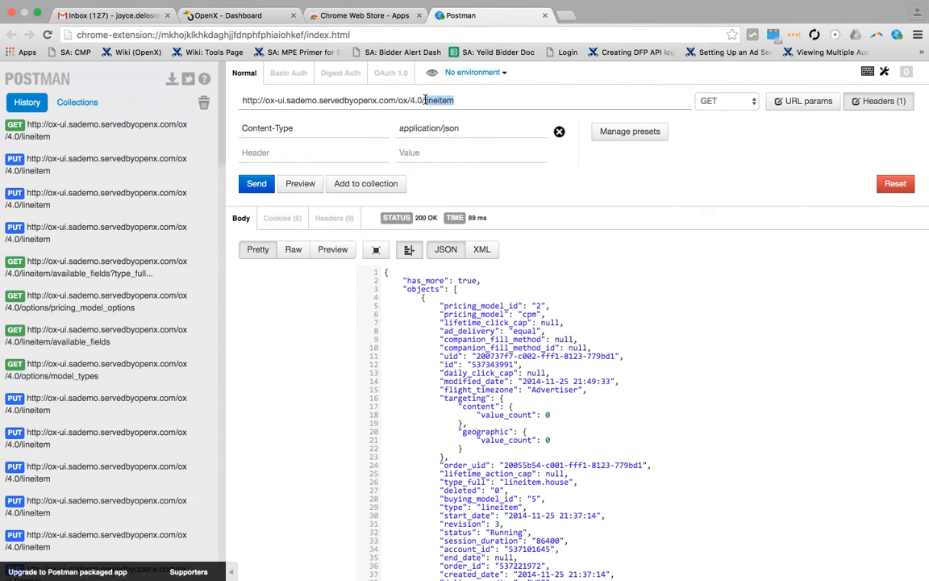
key(BackSpace)
text(order)
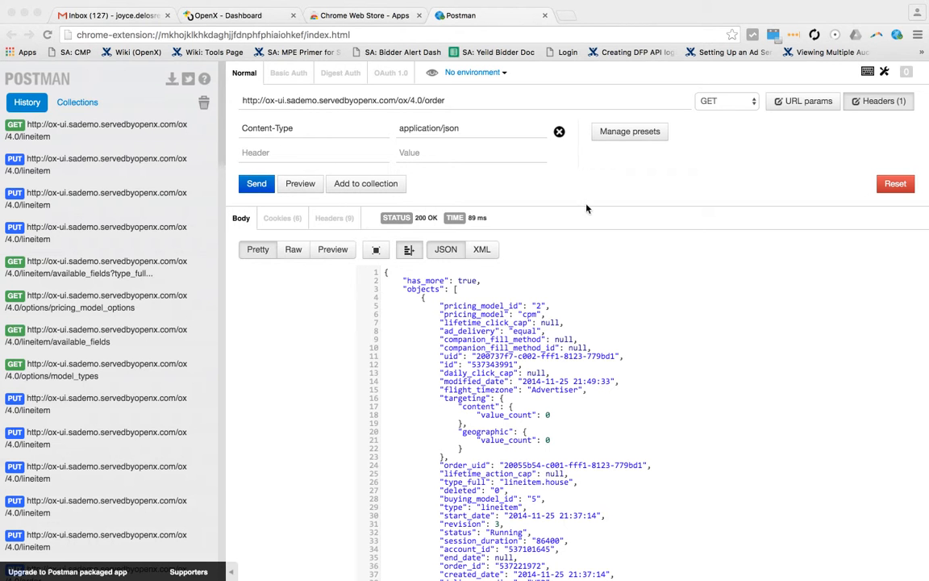
Step: Switch to OpenX, search for "test2 3/29" and open the line item with that name
click(249, 13)
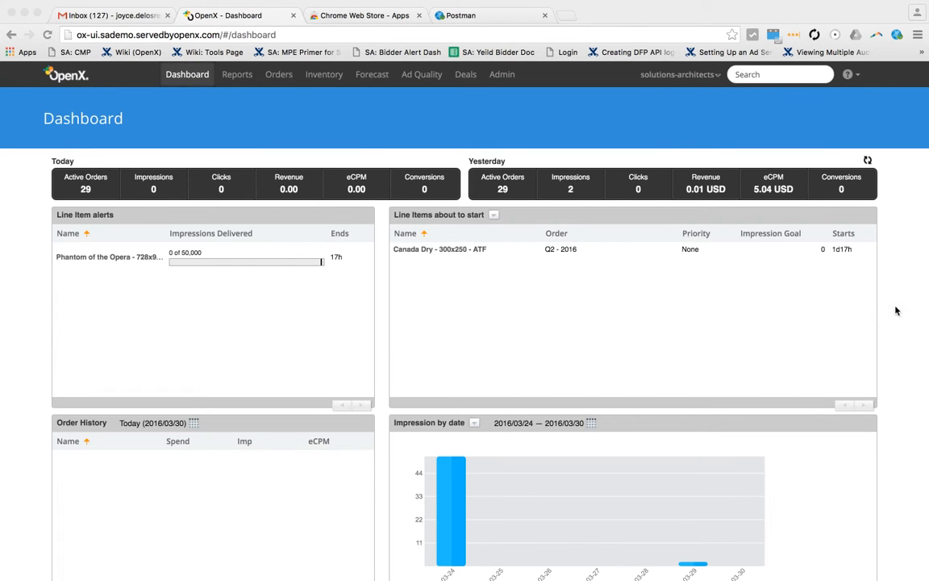
click(765, 68)
click(760, 79)
text(test2 3/29)
key(Return)
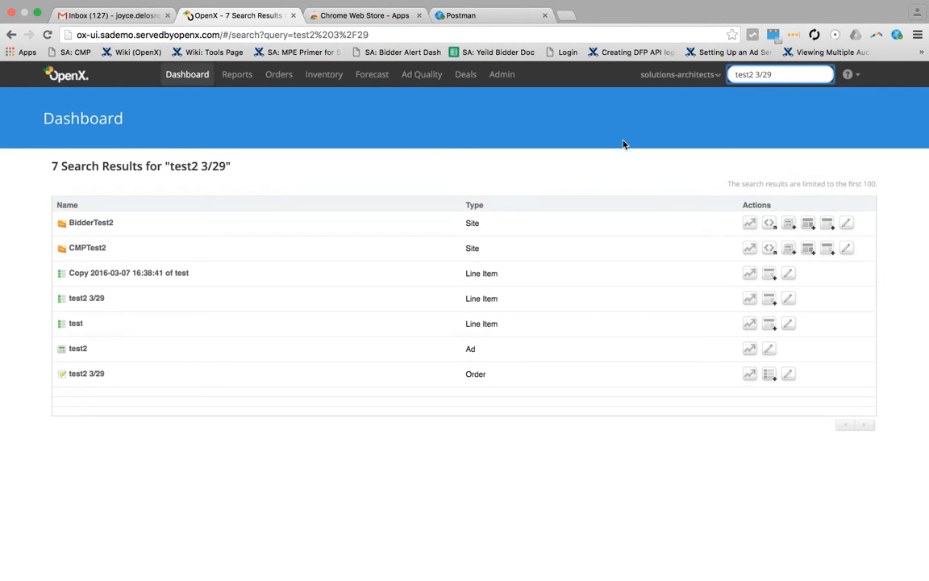
click(92, 300)
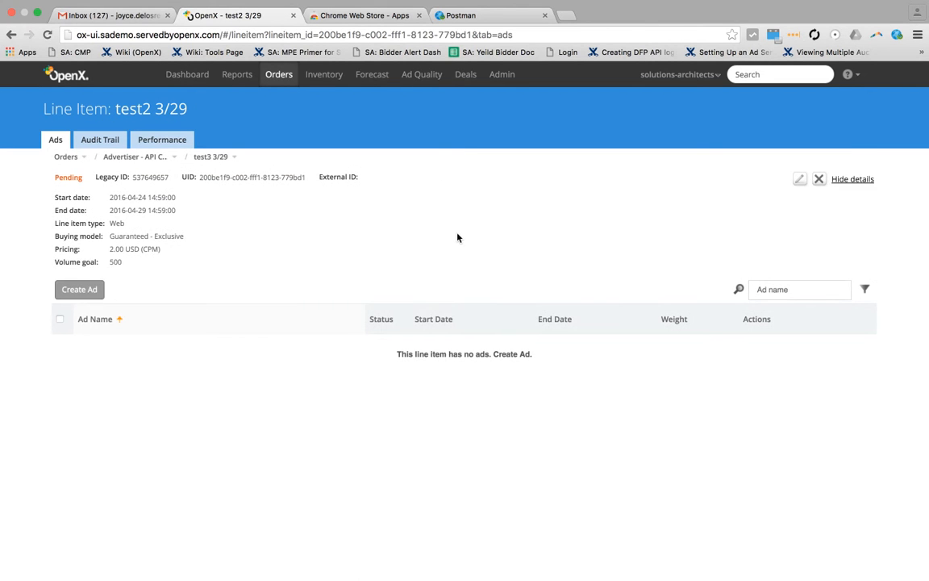
Step: Open the test2 3/29 line item for editing, review its fields, and go back to the search results
click(799, 179)
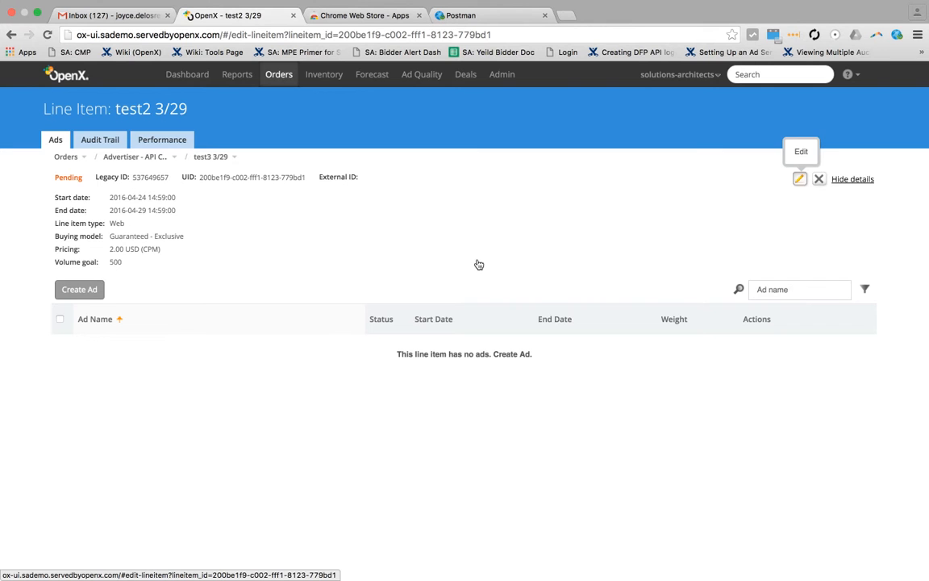
scroll(477, 263, down, 2)
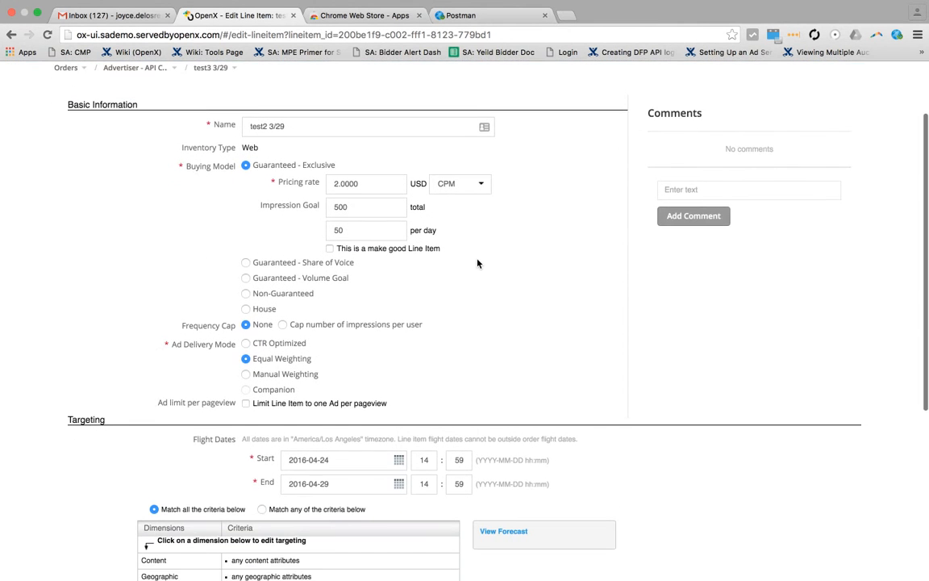
scroll(478, 263, up, 1)
scroll(206, 122, up, 1)
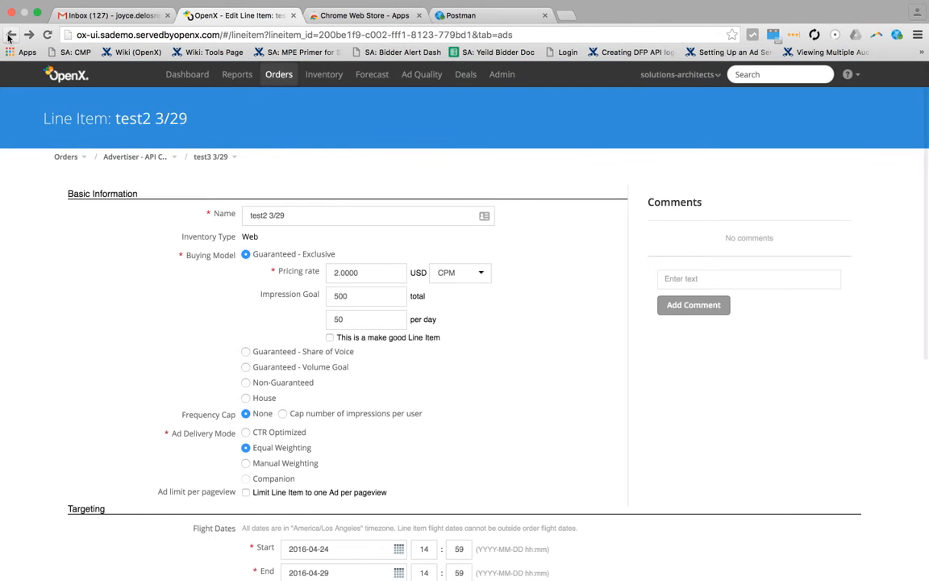
click(11, 35)
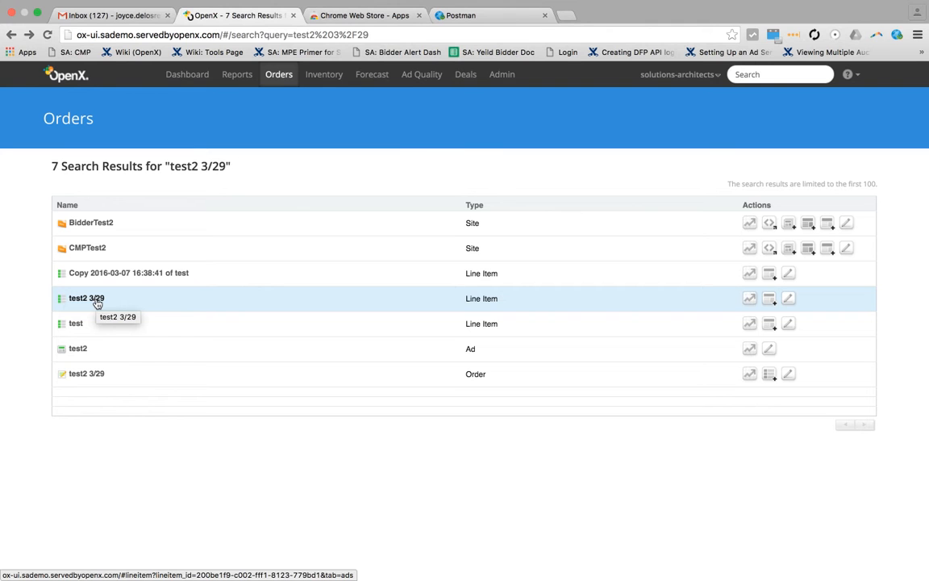
Step: Go through the test2 3/29 line item to its advertiser and open the test2 3/29 order for editing
click(97, 301)
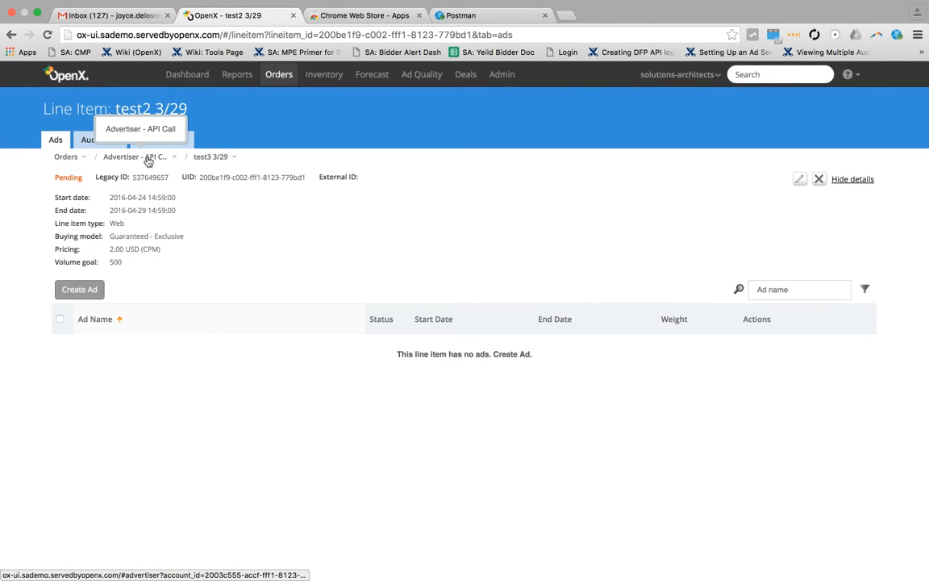
click(150, 160)
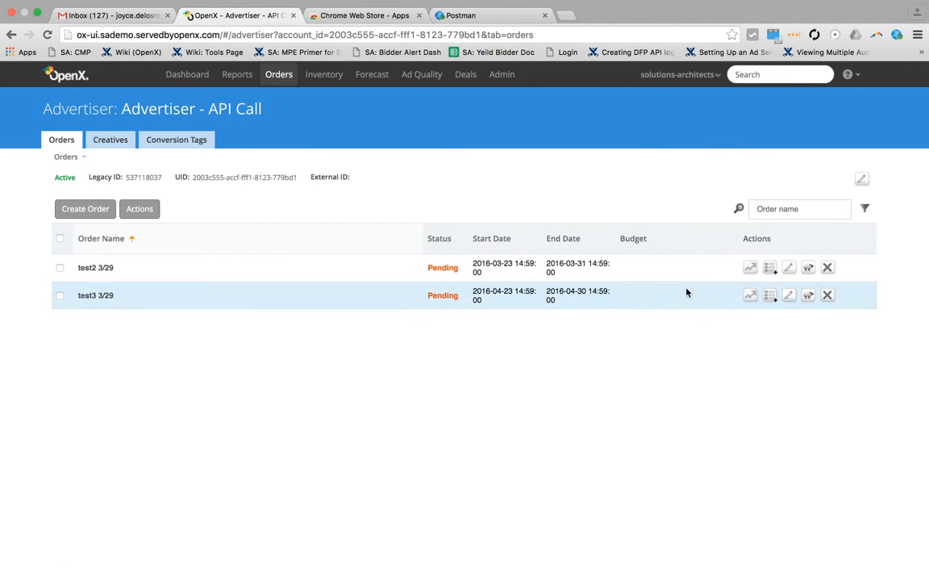
click(791, 274)
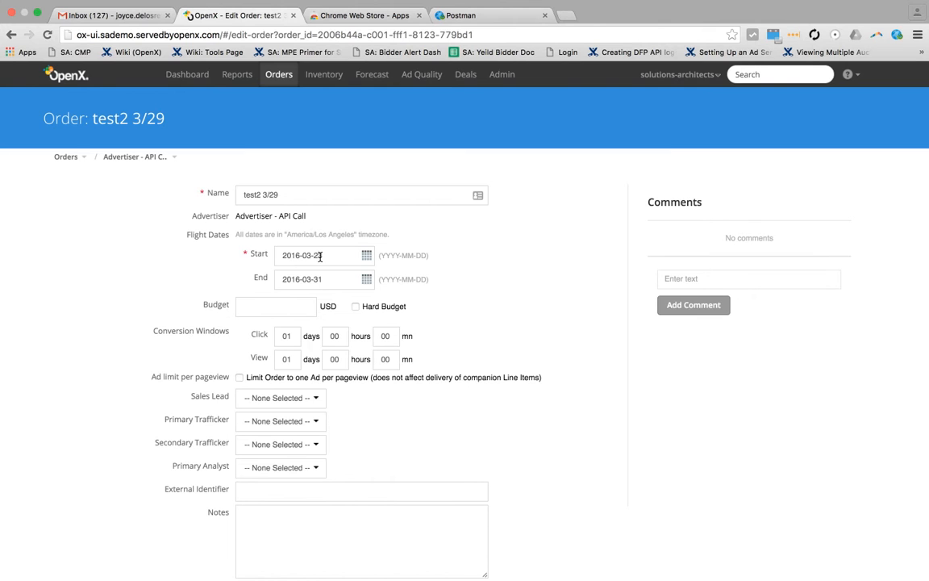
Step: Return to the advertiser's orders, open the test2 3/29 order and select its UID
click(159, 164)
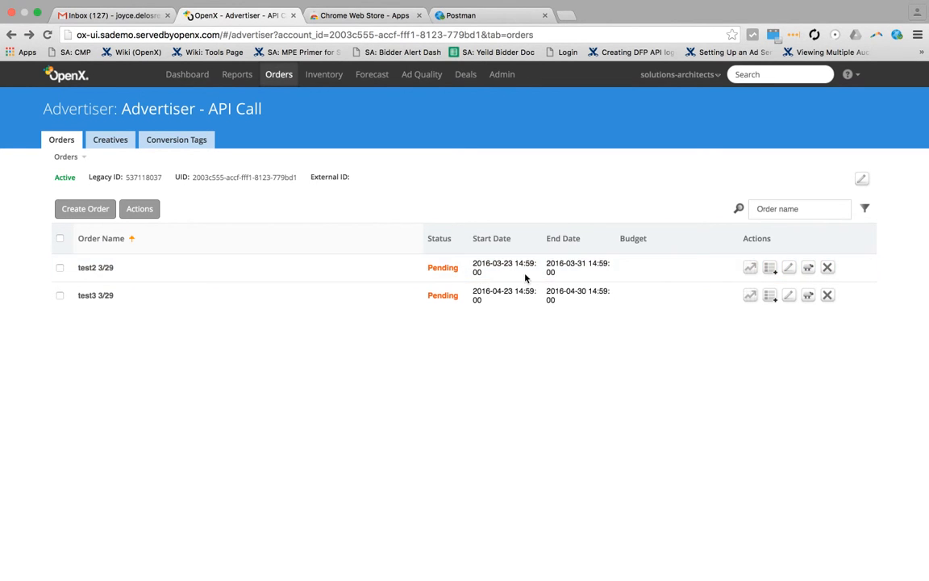
click(95, 267)
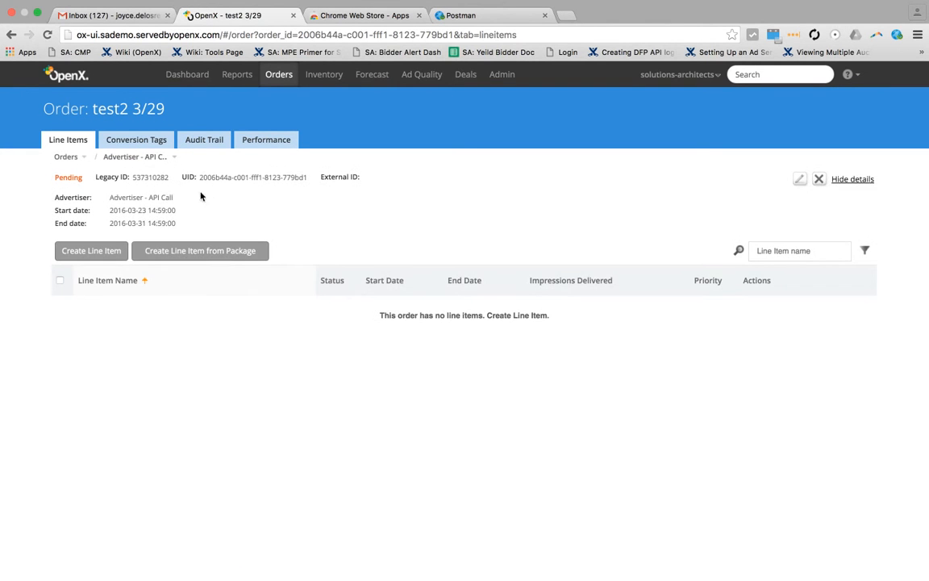
drag(202, 179, 307, 179)
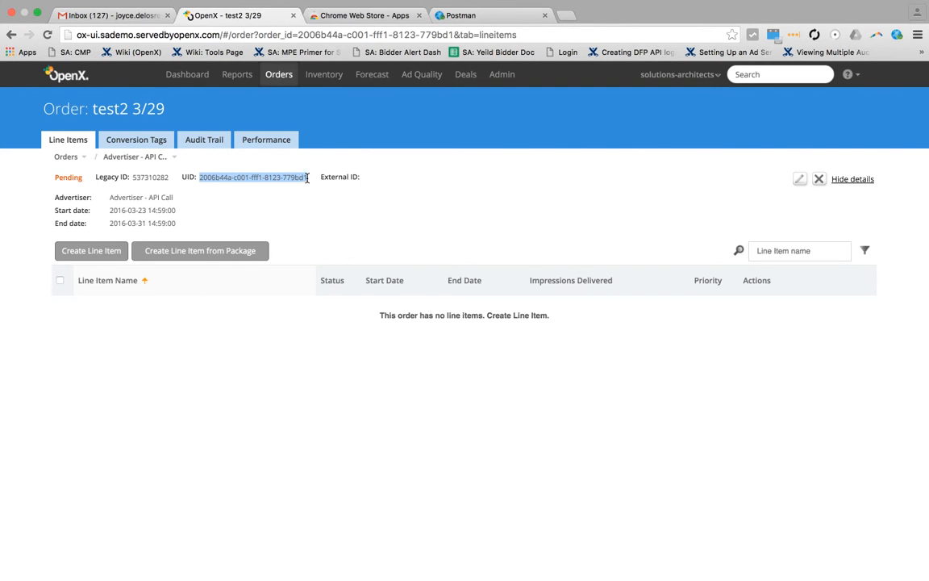
Step: Switch to Postman, extend the request URL to order/available_fields, send the GET request and look through the returned fields
click(466, 18)
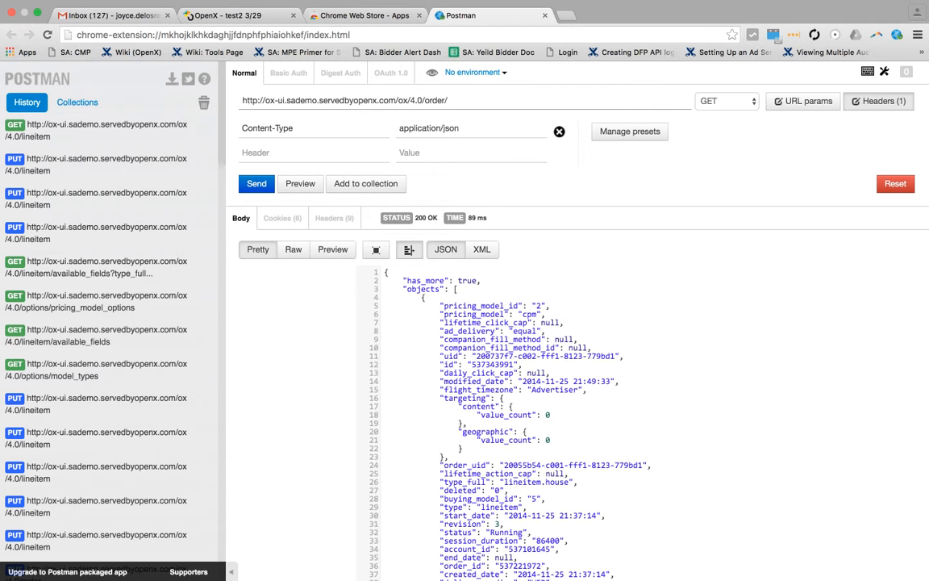
text(available_fields)
click(256, 182)
scroll(520, 335, down, 1)
scroll(521, 335, down, 5)
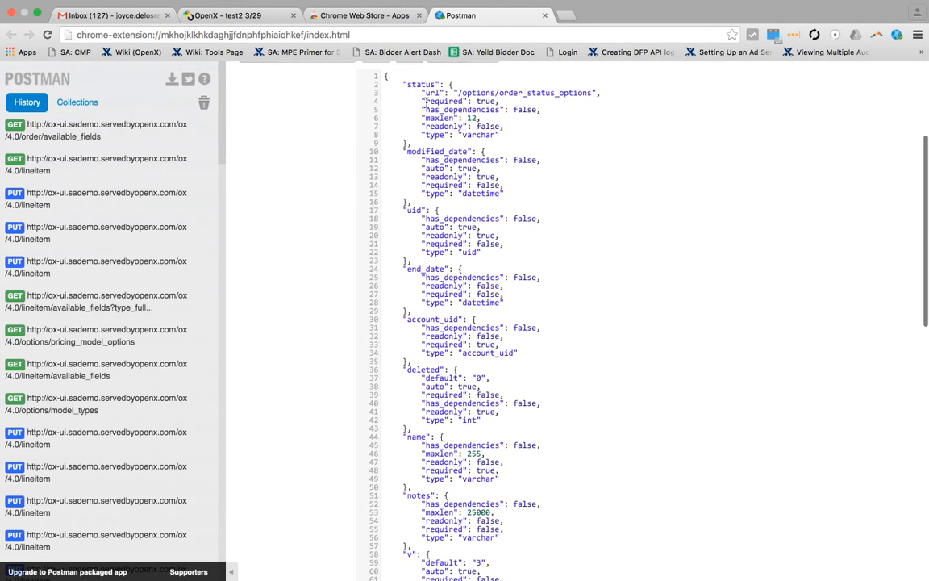
Step: Examine the returned order fields from status and modified_date down to the type field
drag(407, 84, 435, 83)
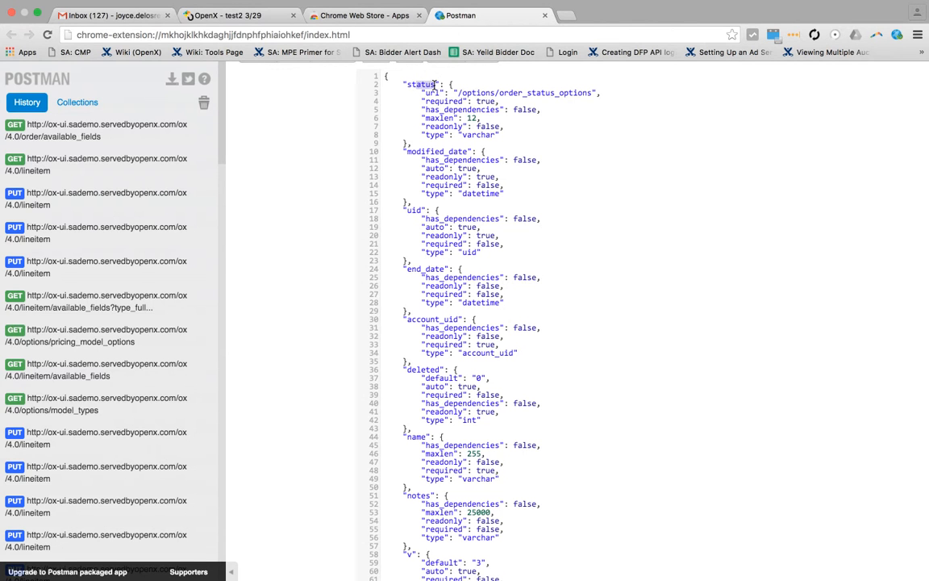
drag(430, 152, 472, 152)
click(413, 204)
scroll(479, 244, down, 1)
scroll(479, 245, down, 1)
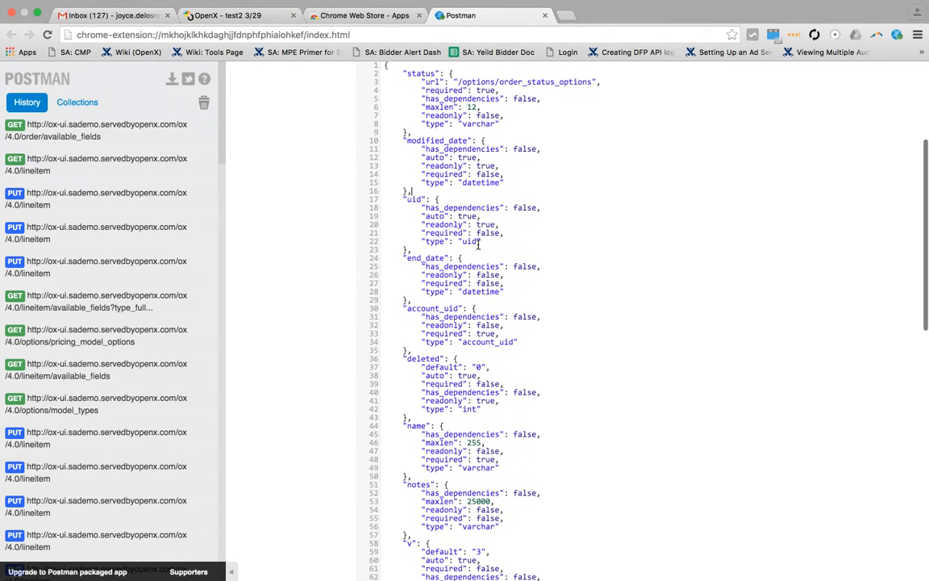
scroll(479, 245, down, 1)
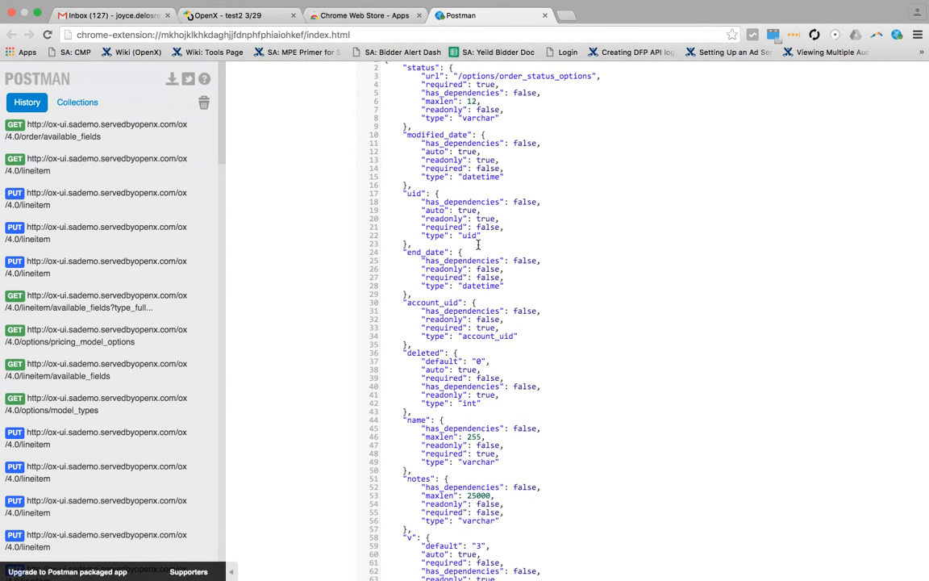
scroll(478, 244, down, 5)
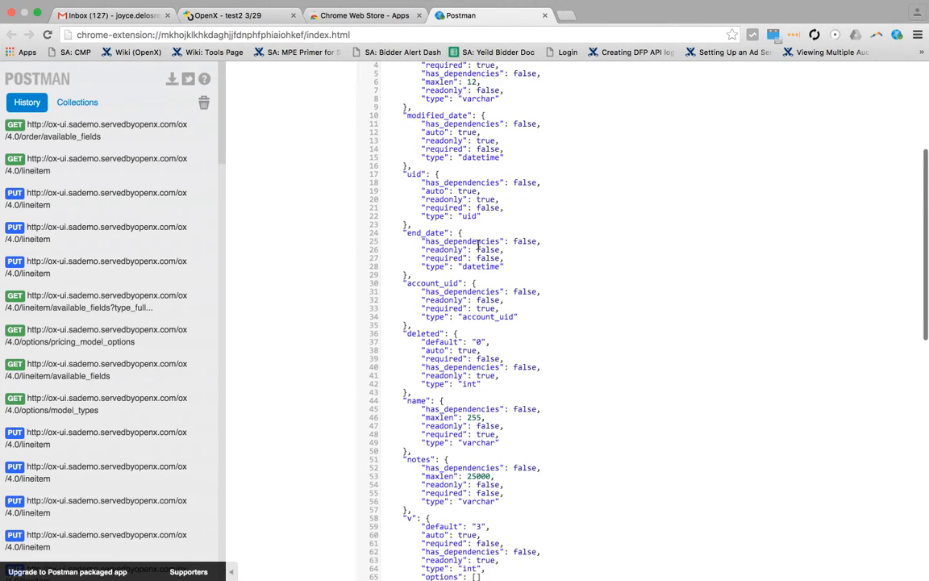
scroll(479, 244, down, 3)
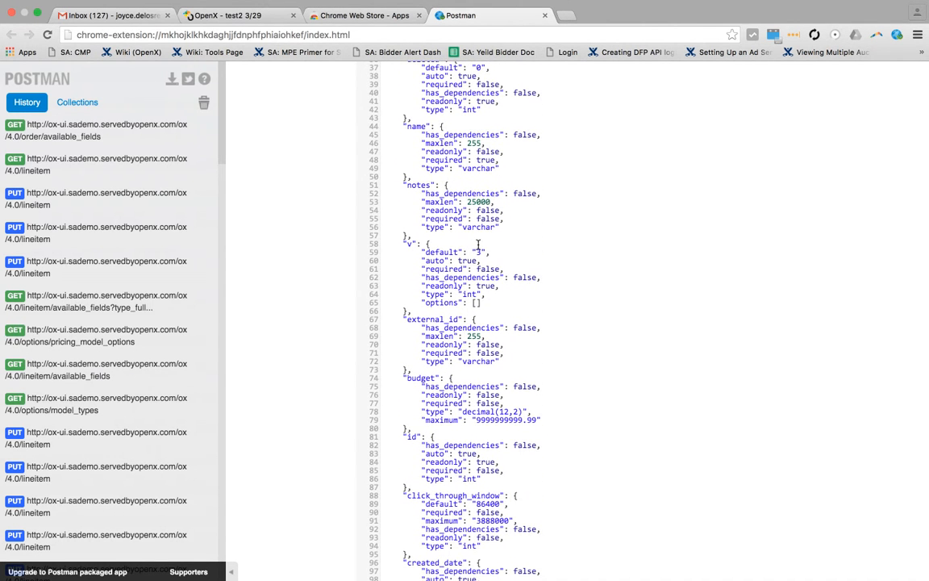
scroll(479, 244, down, 5)
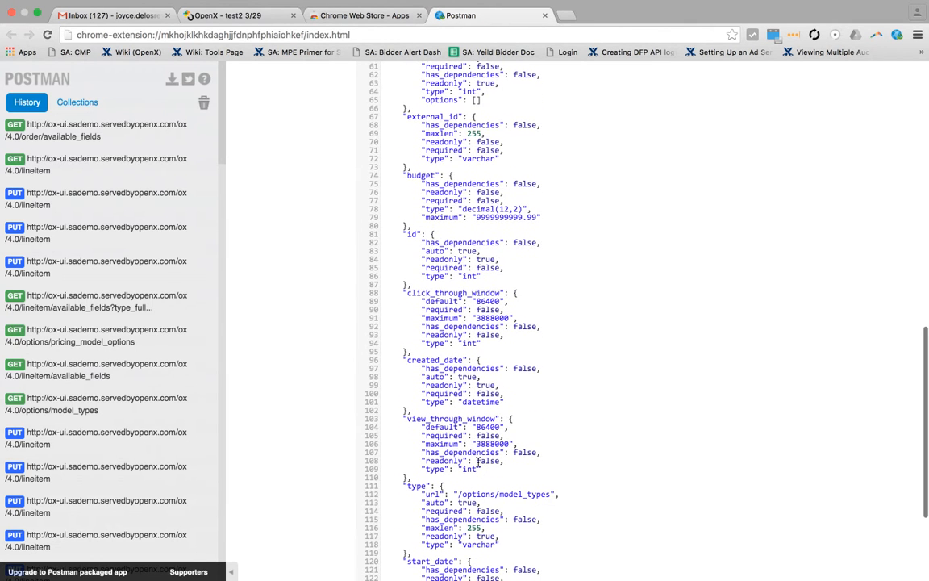
Step: Copy the type field's /options/model_types path into the request URL after /ox/4.0 and send the GET request
drag(457, 494, 552, 494)
key(super+c)
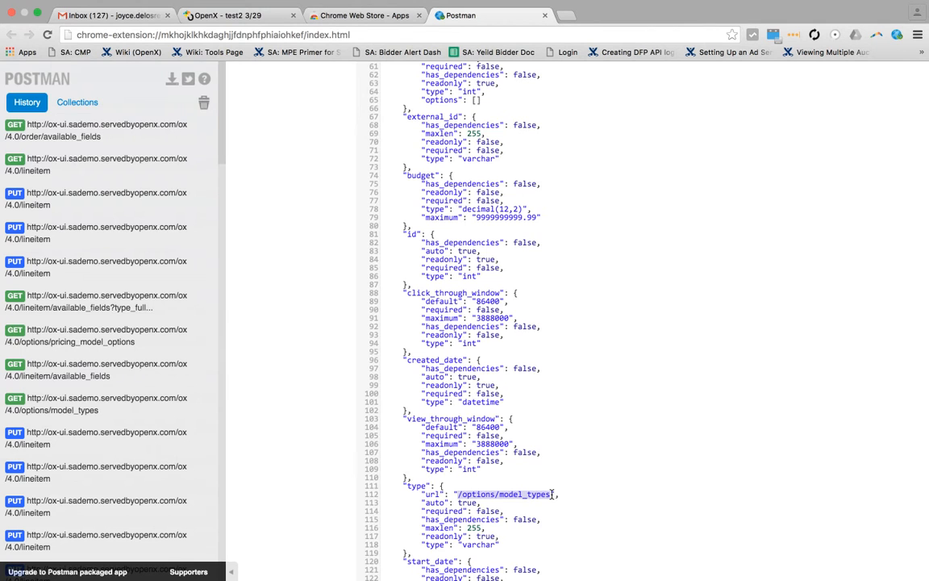
scroll(552, 468, up, 10)
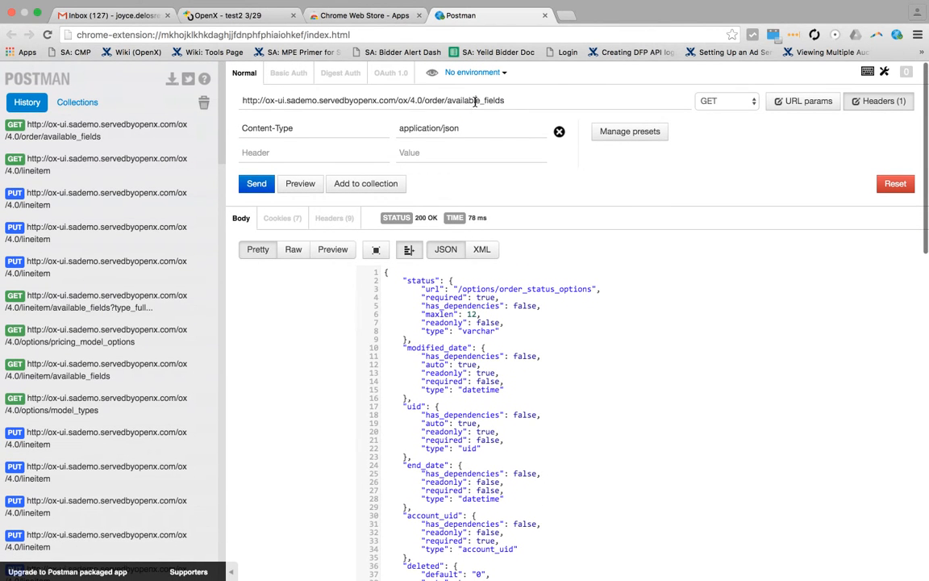
drag(424, 100, 507, 100)
key(super+v)
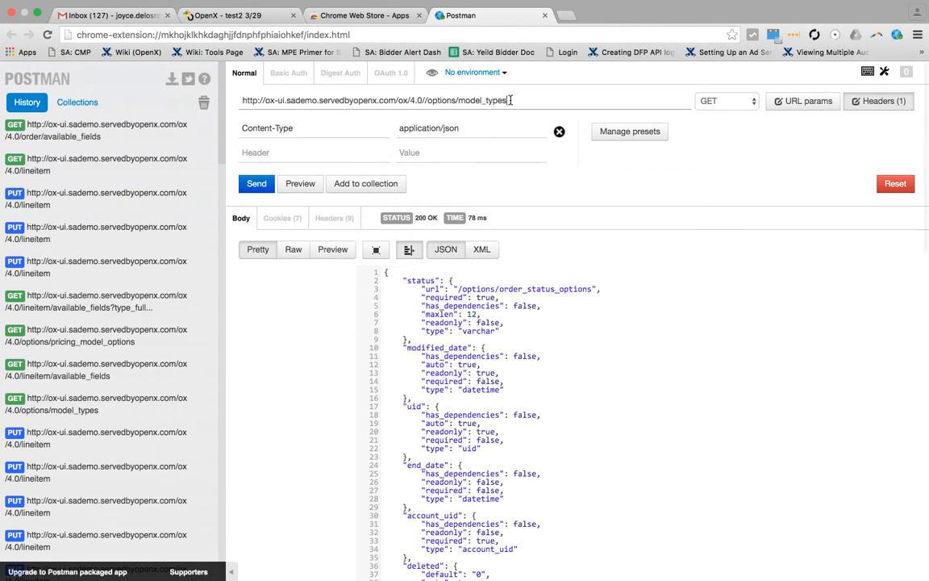
click(423, 100)
key(BackSpace)
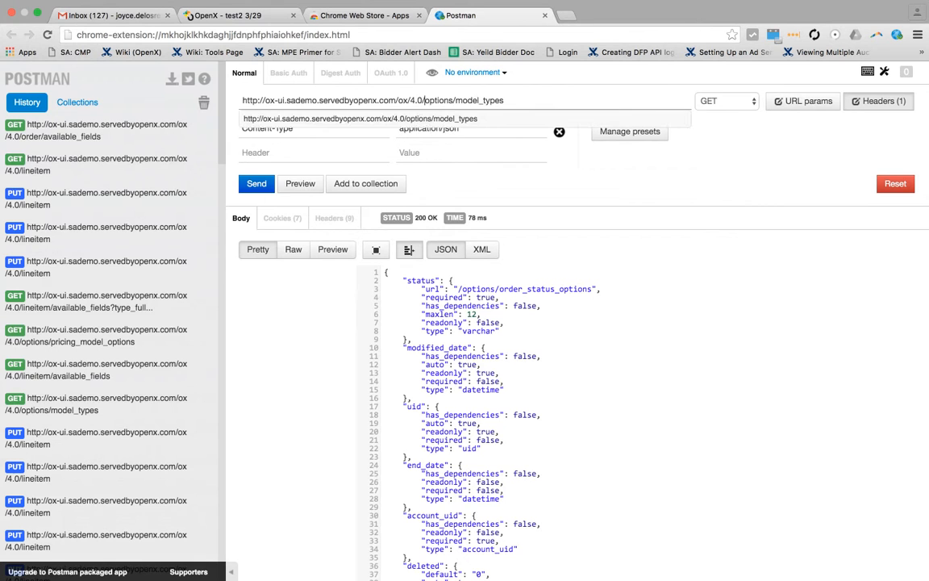
click(257, 184)
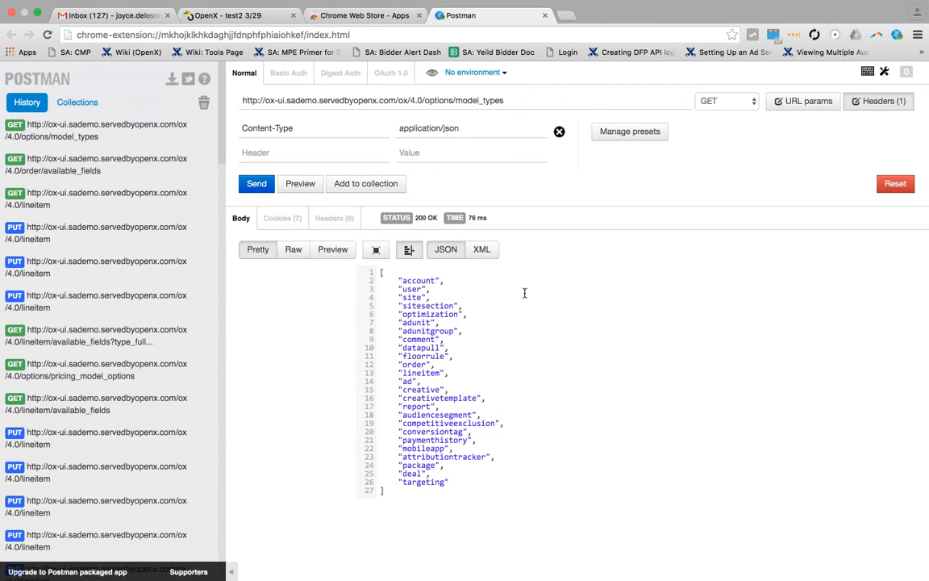
Step: Change the request URL's ending to /ox/4.0/order and set the request method to PUT
click(426, 100)
drag(426, 100, 512, 100)
key(BackSpace)
click(379, 132)
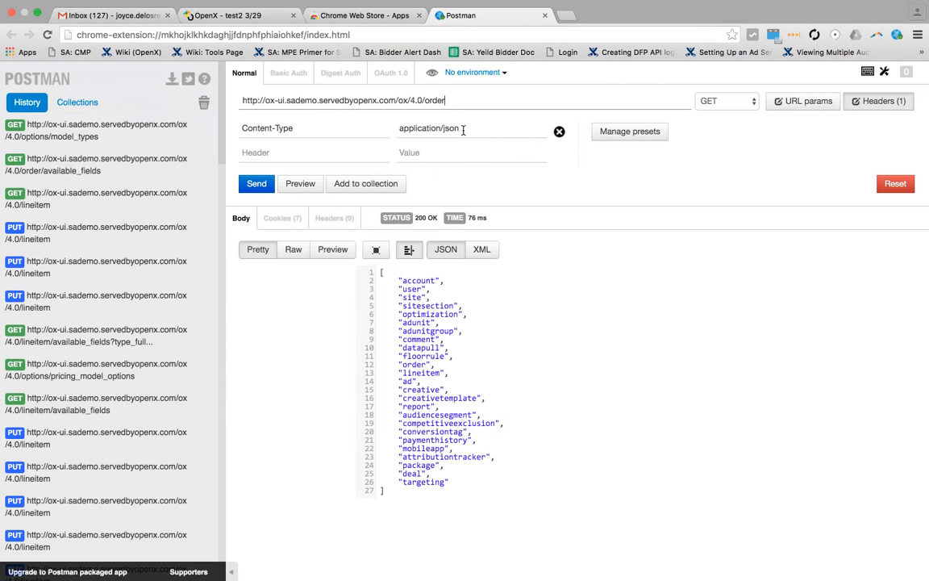
click(711, 110)
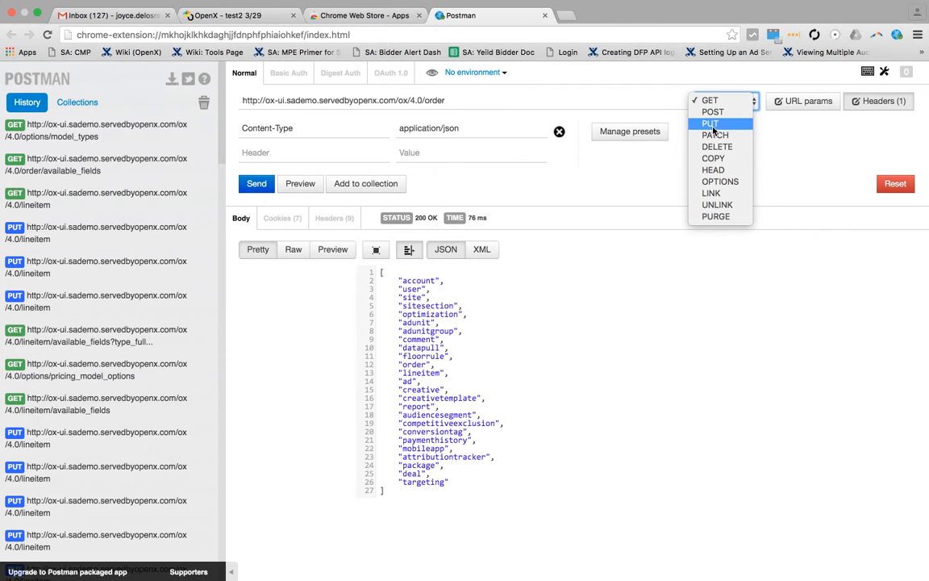
click(714, 125)
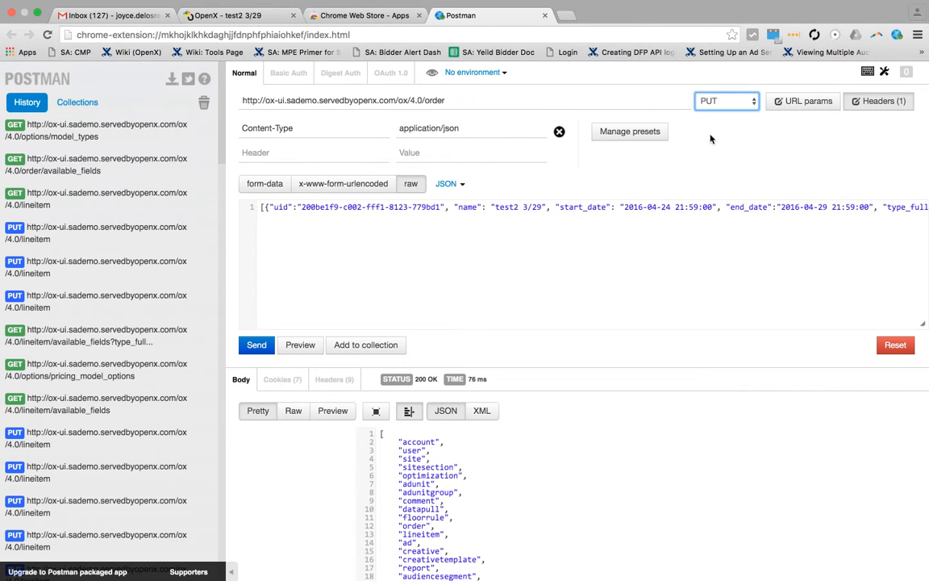
Step: Replace the request body with the test2 3/29 order's UID, name, start and end dates, enclosed in square brackets as a JSON array
click(598, 207)
key(ctrl+a)
key(BackSpace)
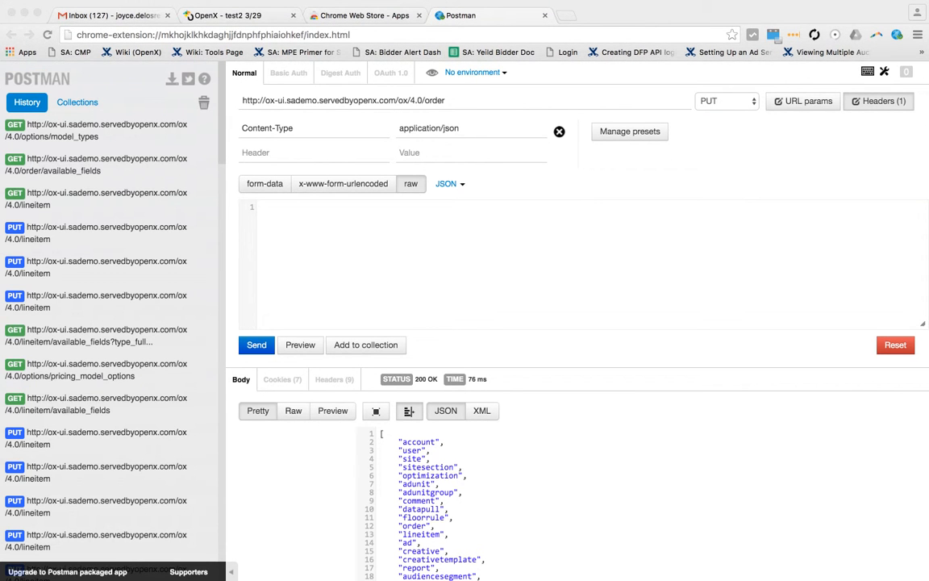
key(super+v)
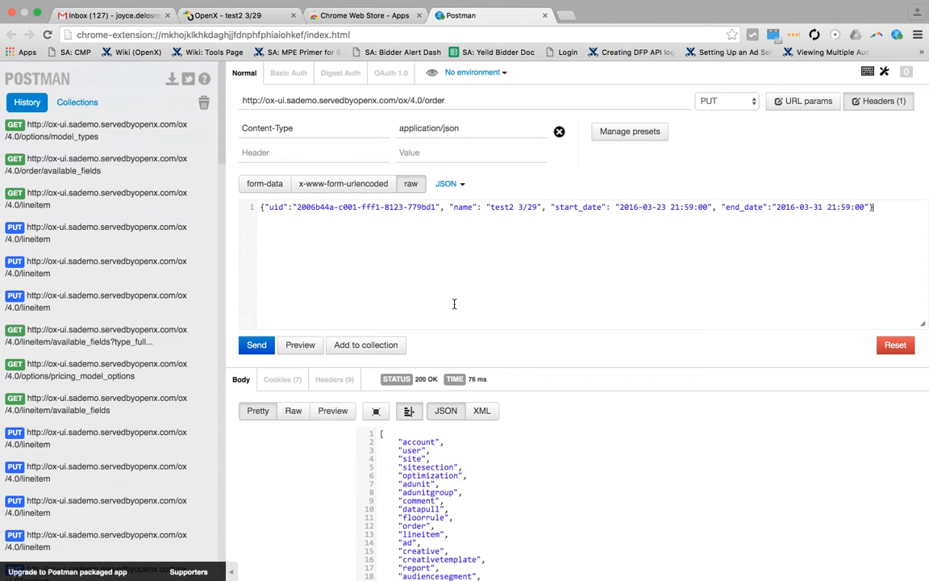
click(260, 207)
text([)
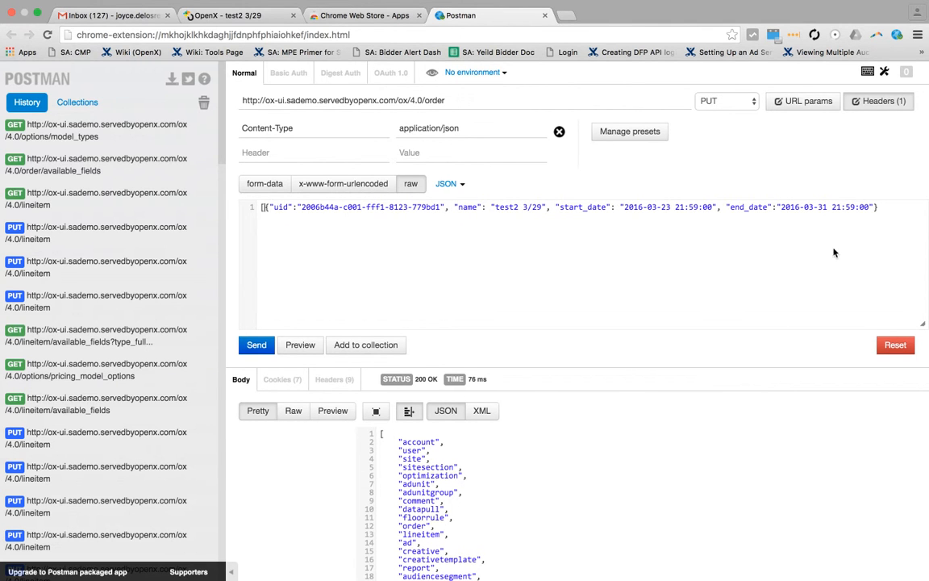
click(884, 207)
text(])
Step: Change the order name in the request body to test2 CHANGEEEEEEED, send the PUT request and check the name in the response
drag(543, 207, 522, 208)
key(BackSpace)
text(CHANGEEEEEEED)
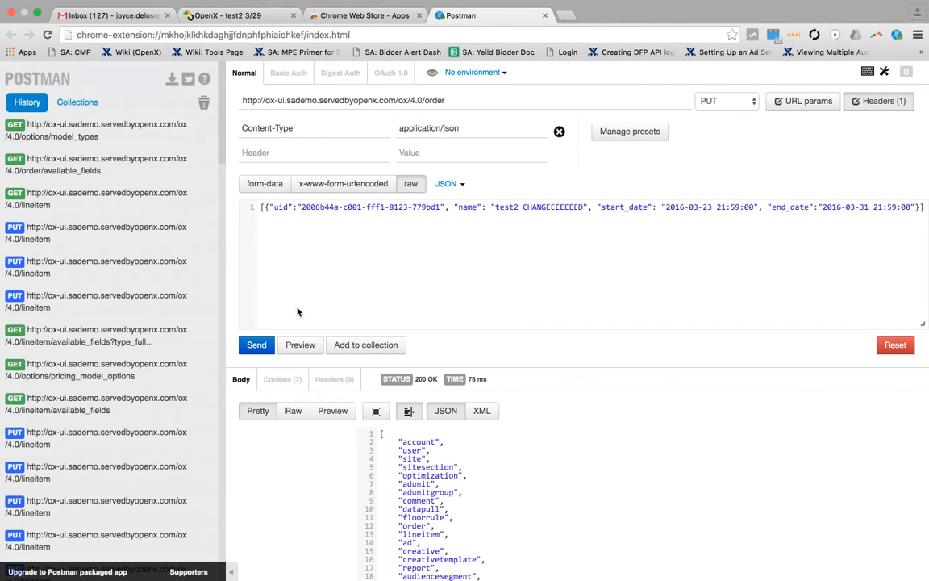
click(256, 346)
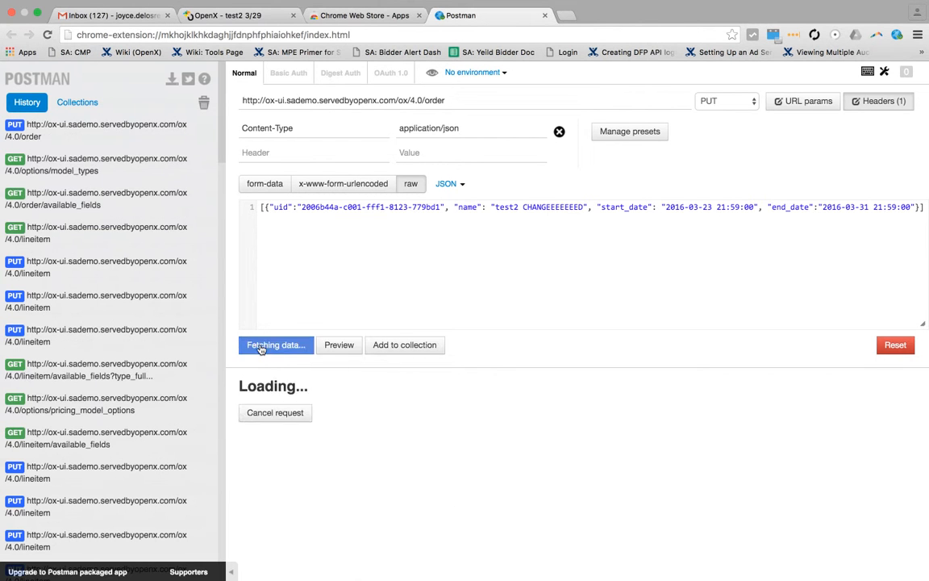
scroll(405, 253, down, 4)
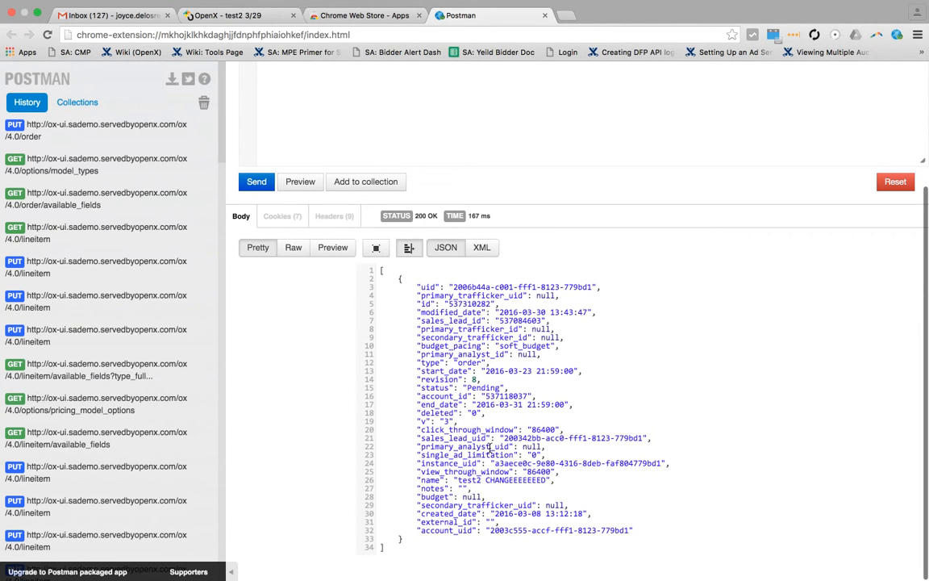
drag(446, 488, 554, 480)
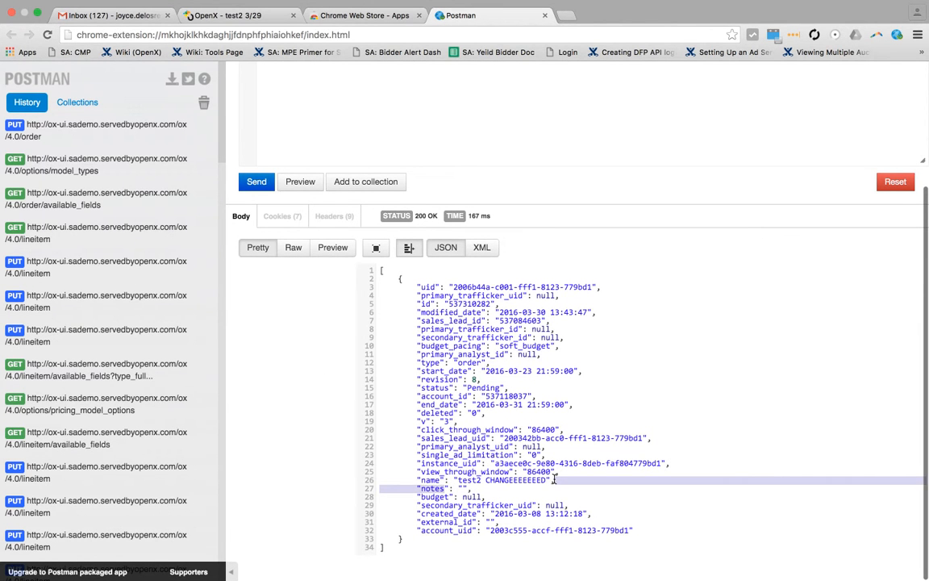
double_click(517, 480)
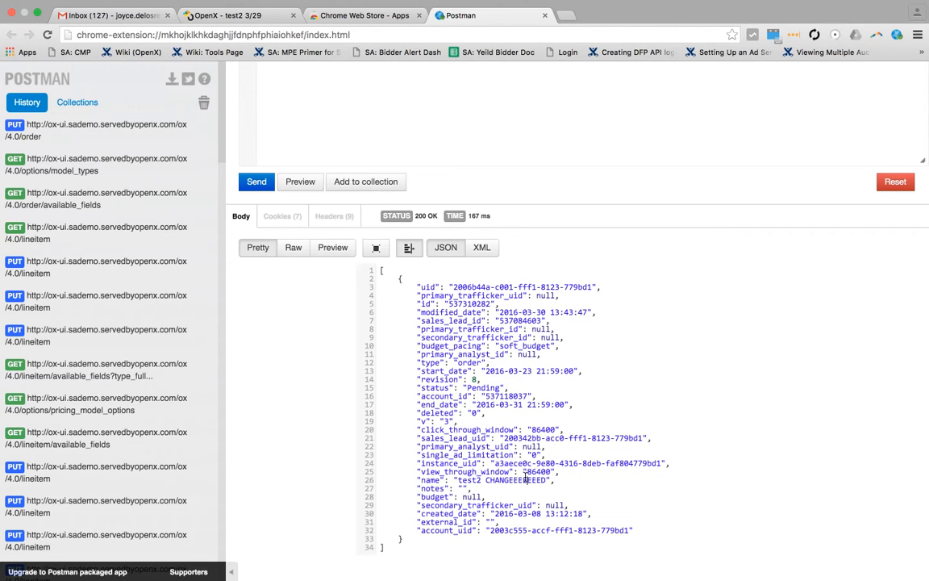
Step: Switch to OpenX, open the updated order for editing and reload the page to check its name
click(218, 16)
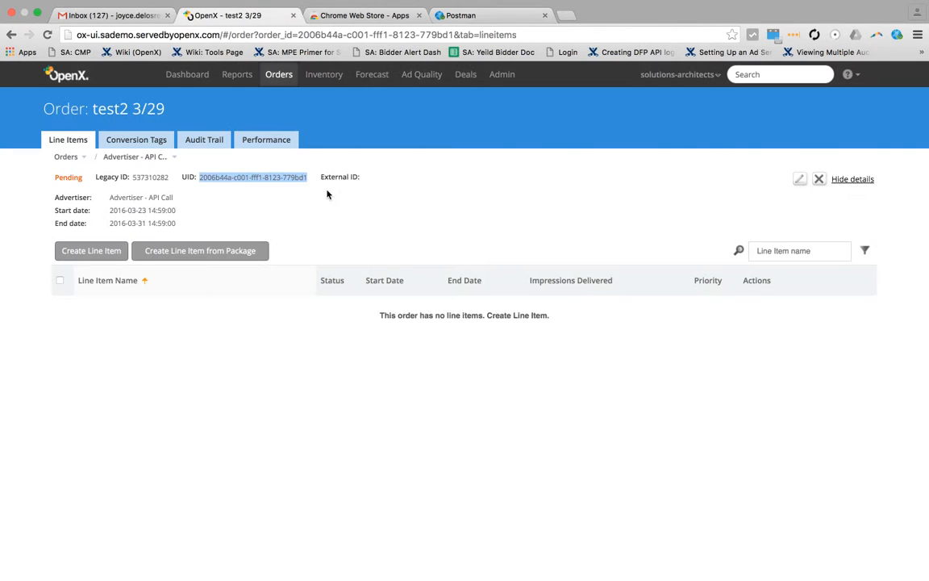
click(800, 179)
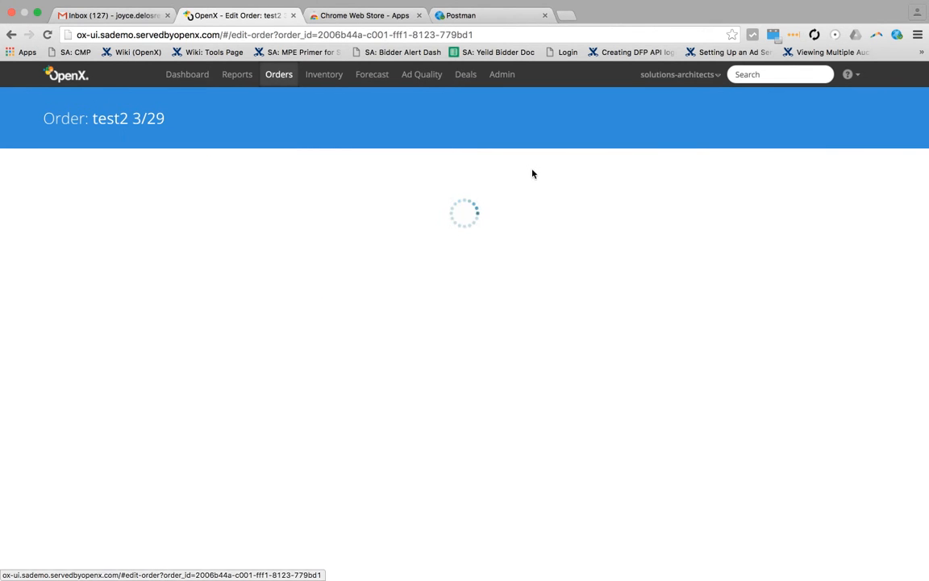
click(46, 34)
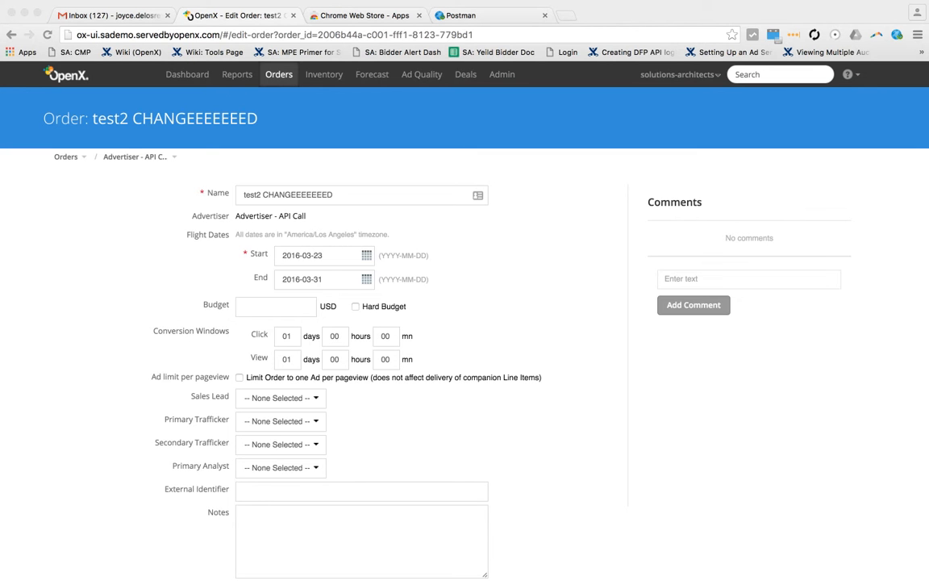
Step: Back in Postman, replace the body with the test2 3/29 and test3 3/29 order objects, bracketed as one comma-separated JSON array
click(456, 17)
scroll(359, 127, up, 5)
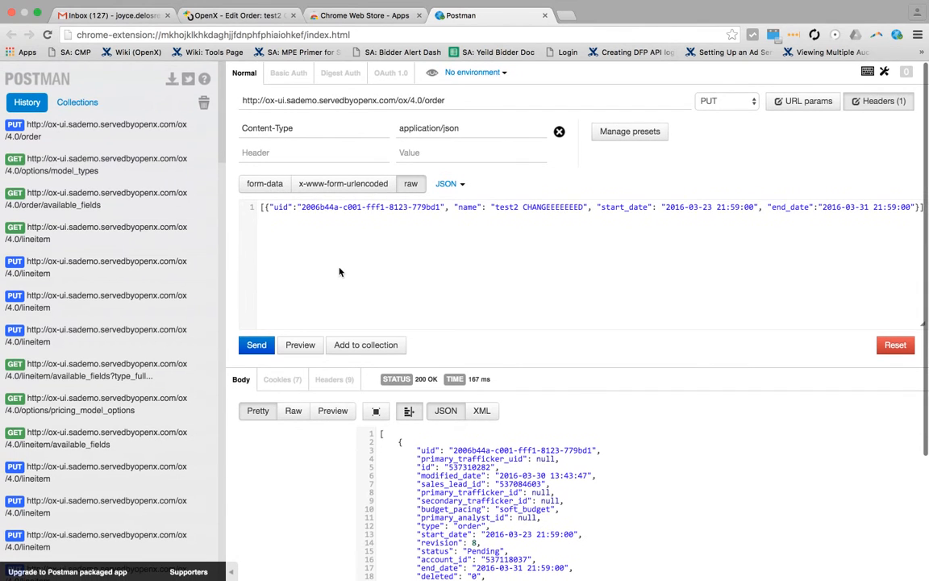
drag(264, 206, 926, 219)
key(super+v)
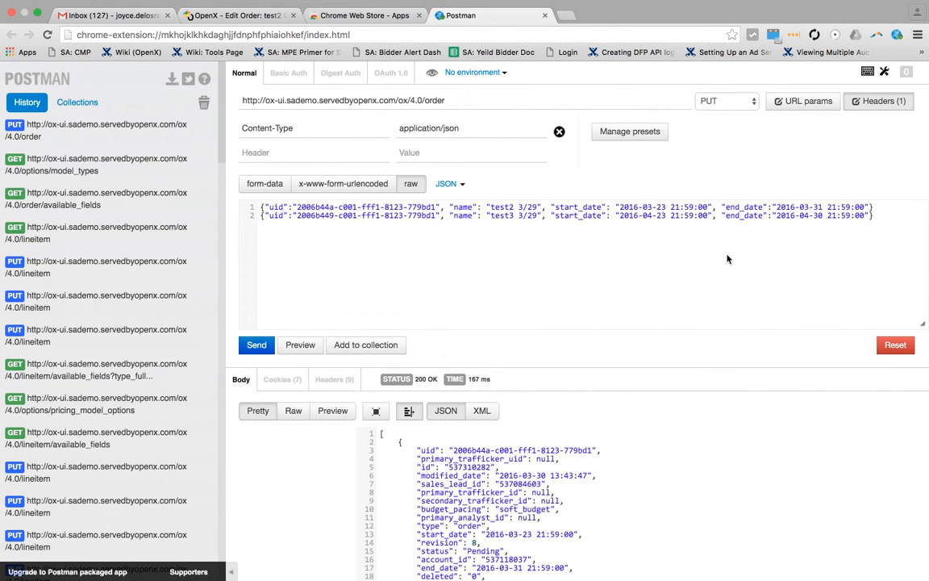
click(261, 206)
text([)
click(890, 217)
text(]])
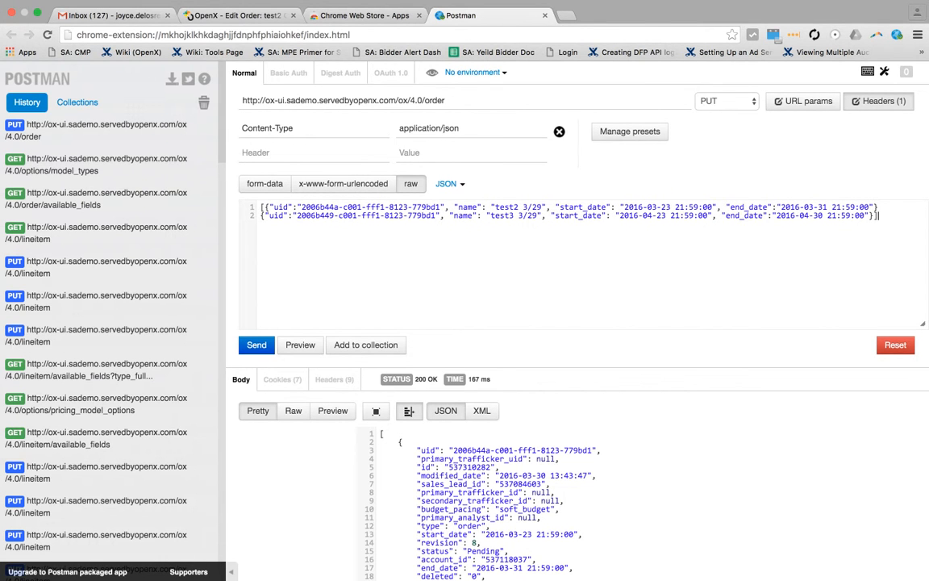
click(878, 208)
text(,)
Step: Change the two order names in the request body to test2 AAAAAA and test3 BBBBBB
drag(545, 207, 525, 206)
text(AAAAAA)
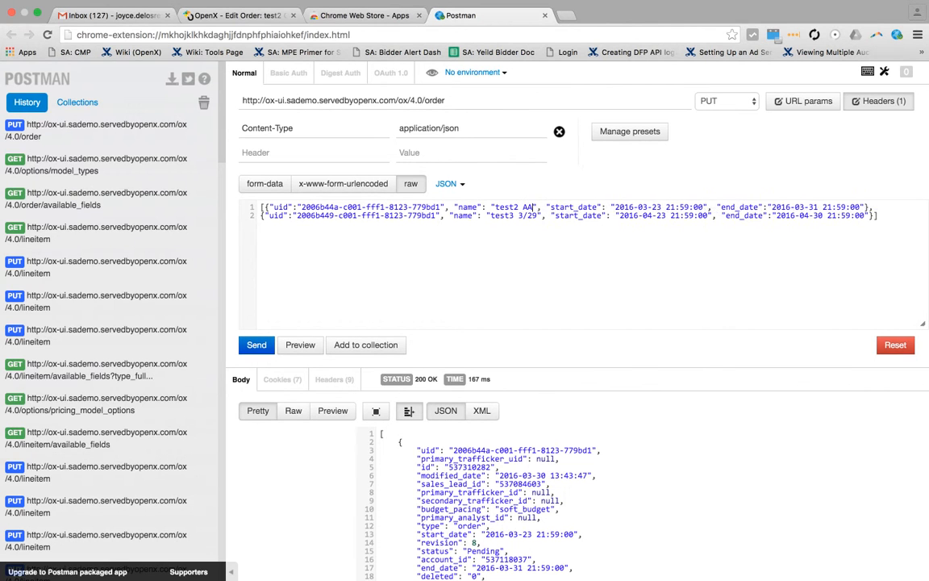
double_click(523, 207)
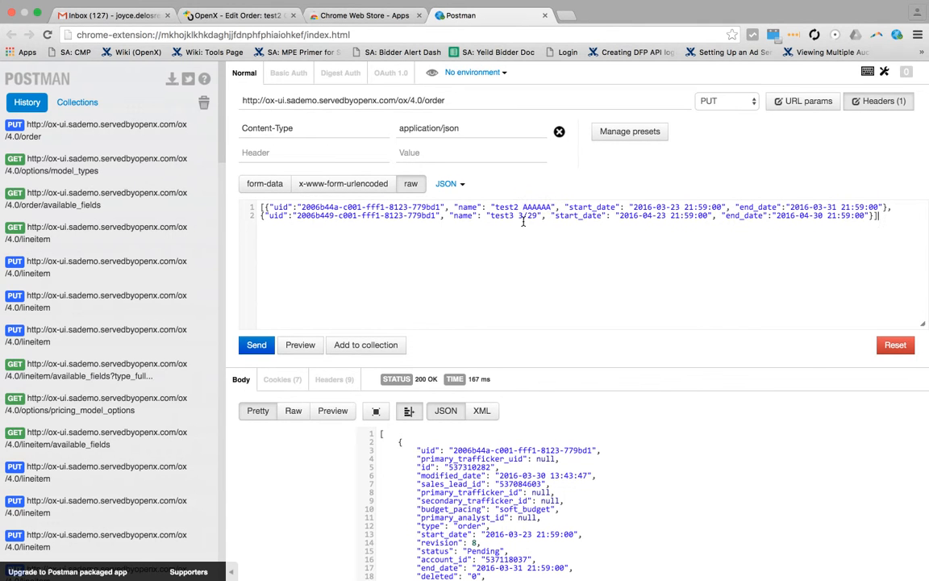
drag(540, 216, 519, 215)
key(BackSpace)
text(BBBBBB)
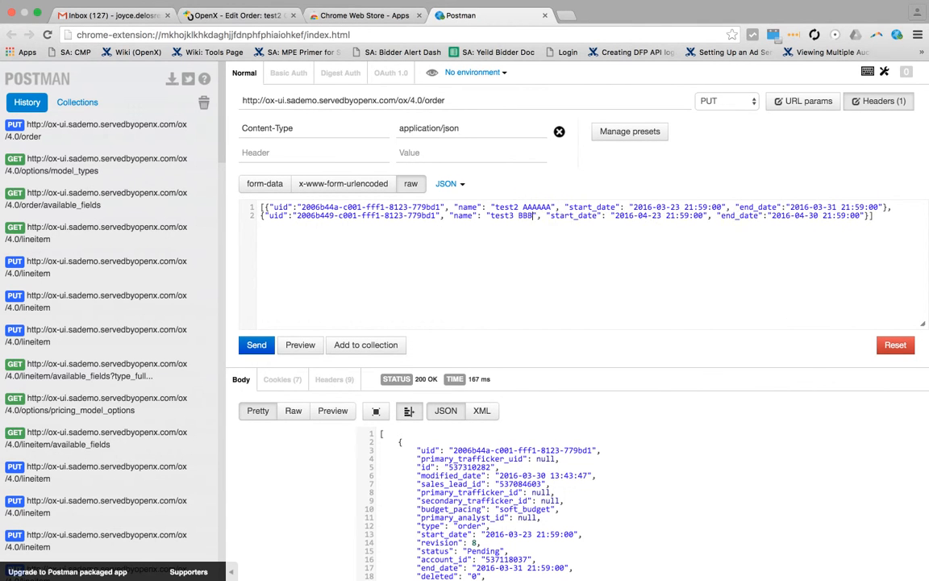
Step: Send the PUT request for both orders, check the names in the response and switch back to the OpenX order page
click(257, 344)
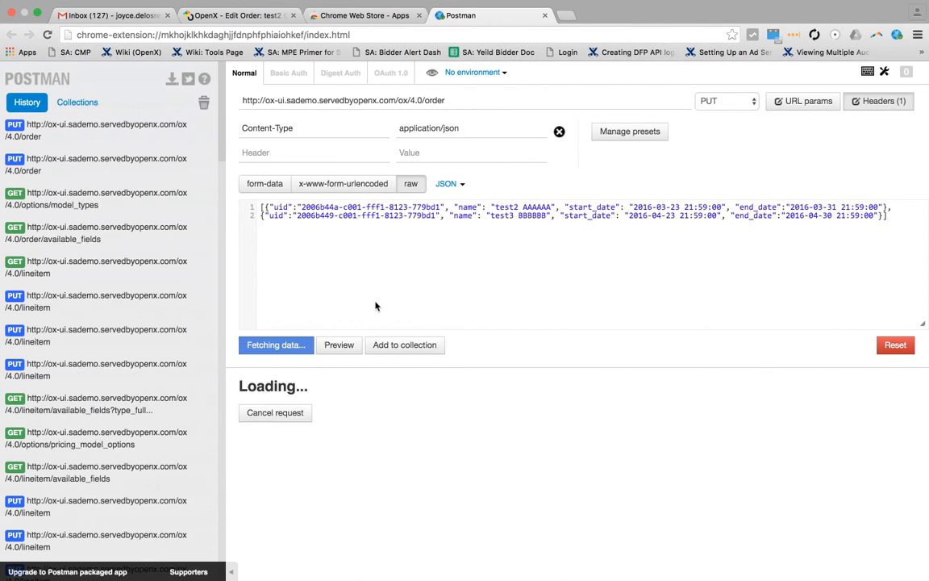
scroll(471, 319, down, 10)
scroll(484, 266, up, 1)
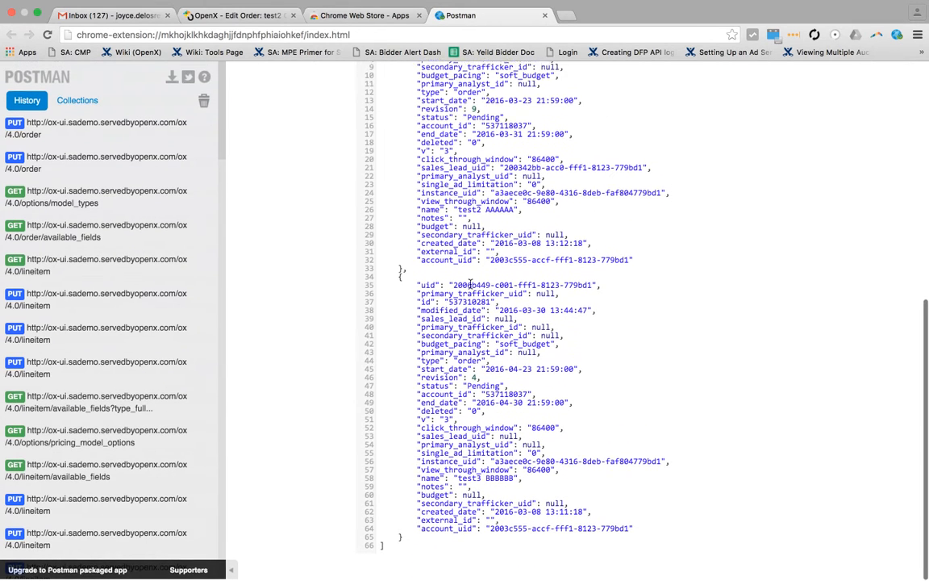
click(498, 209)
scroll(498, 209, up, 3)
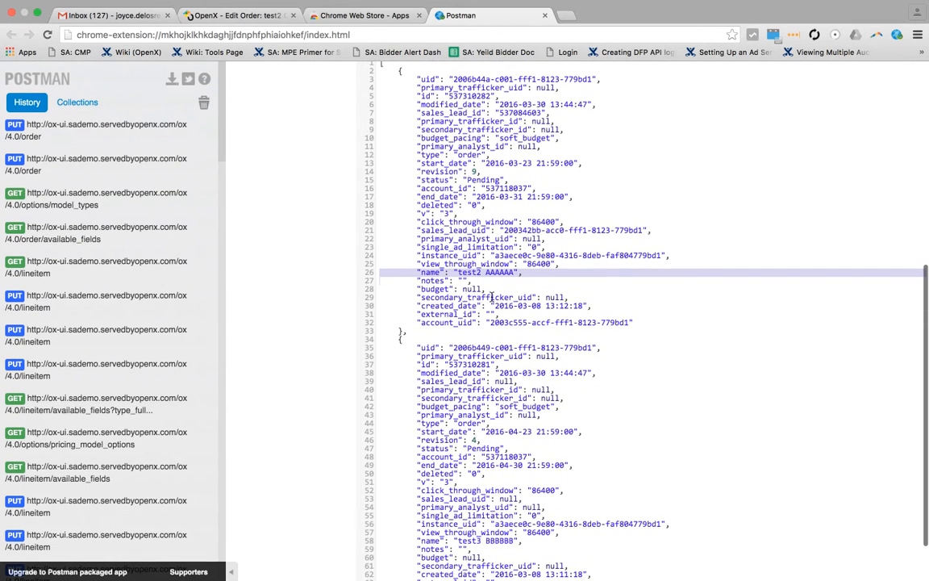
click(212, 21)
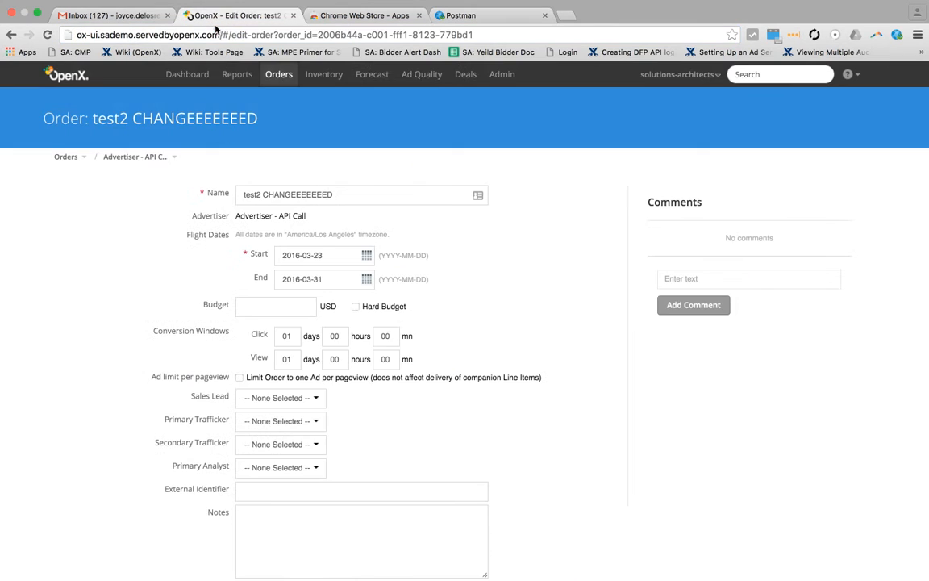
Step: Check the order names in the Advertiser - API Call order list and change the Postman request URL's endpoint from order to lineitem
click(134, 158)
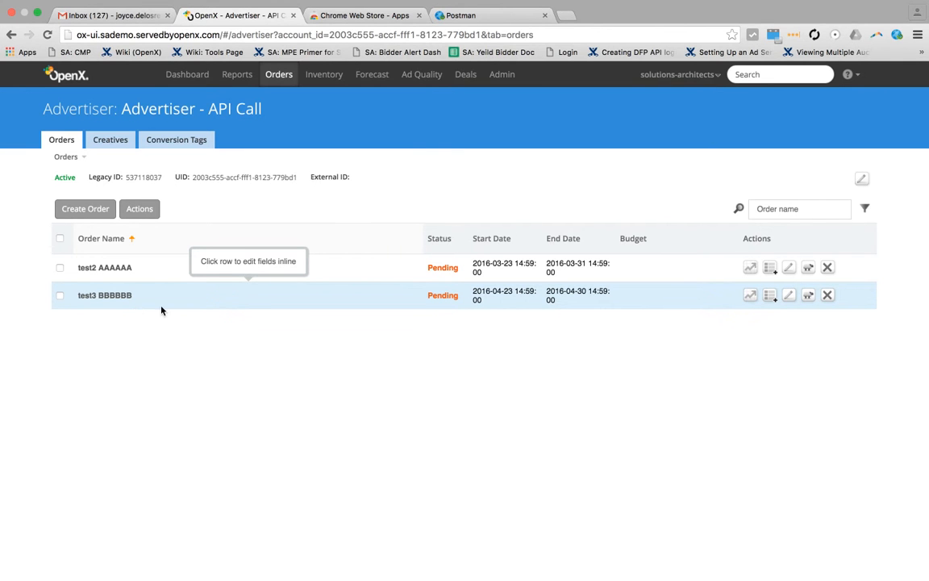
click(463, 16)
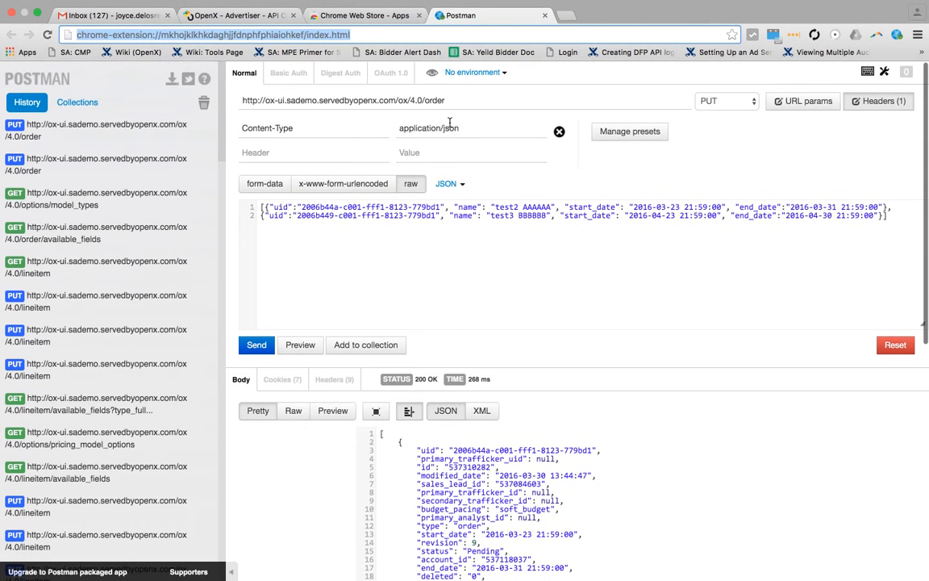
click(445, 104)
key(BackSpace)
text(lineitem)
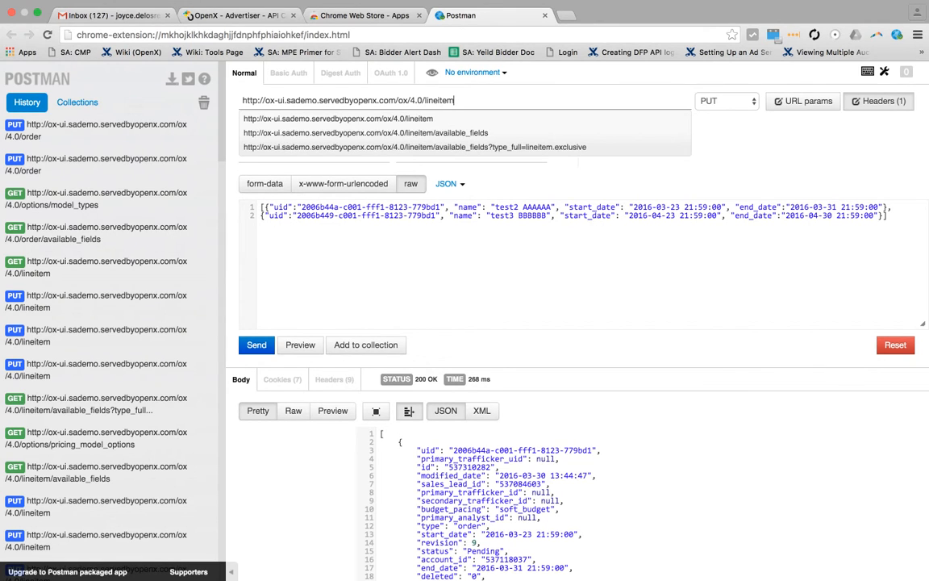
Step: Switch to OpenX, look in order test2 AAAAAA for line items, and open line item test2 3/29 in order test3 BBBBBB
key(ctrl+Up)
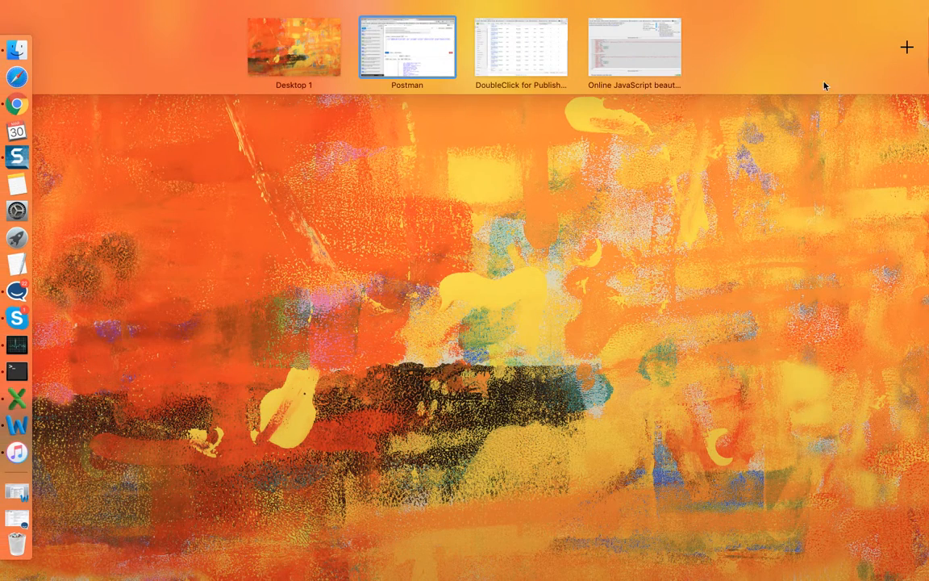
click(406, 66)
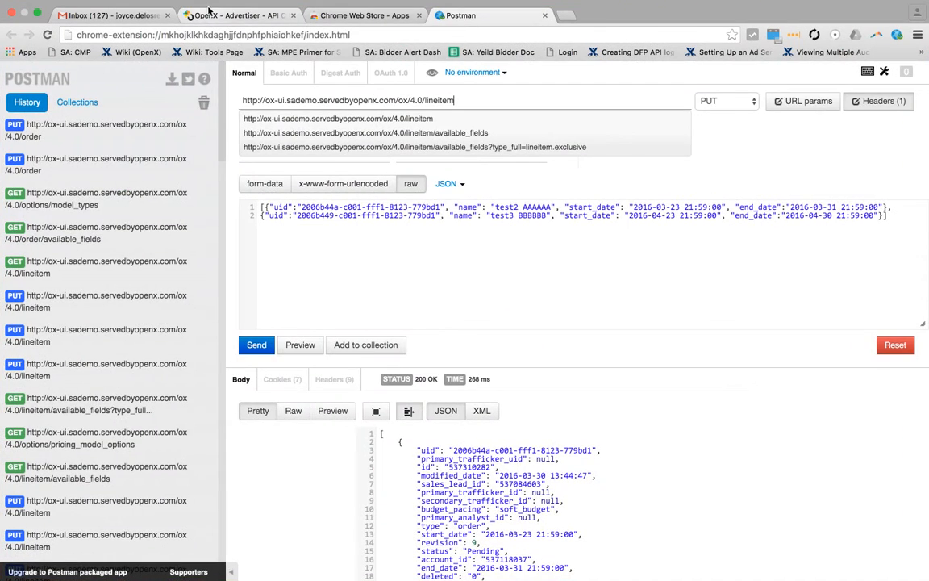
click(217, 14)
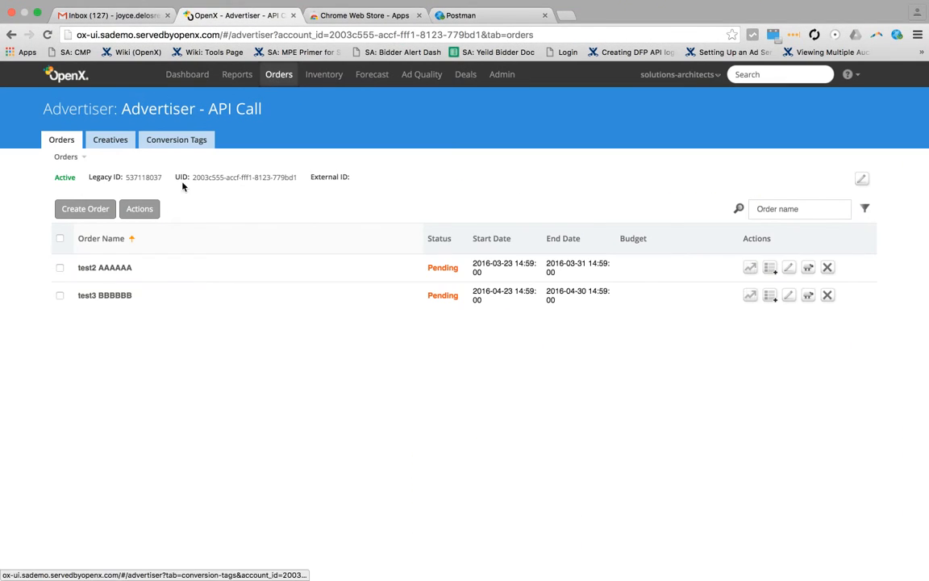
click(119, 273)
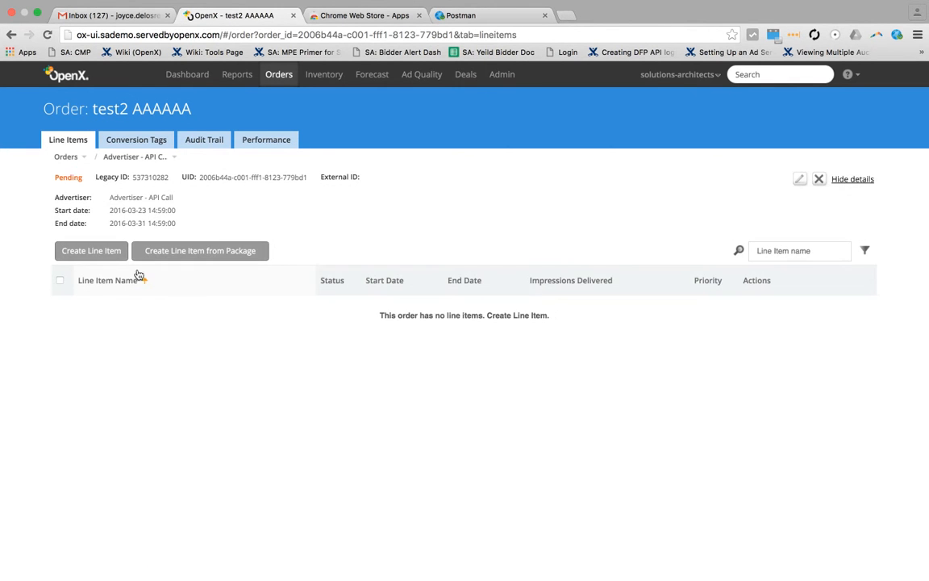
click(10, 33)
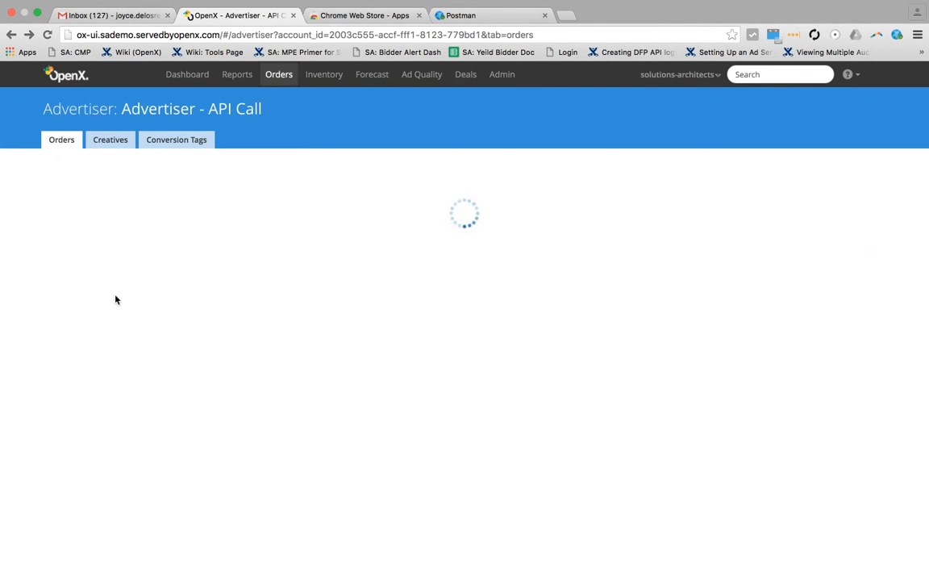
click(120, 296)
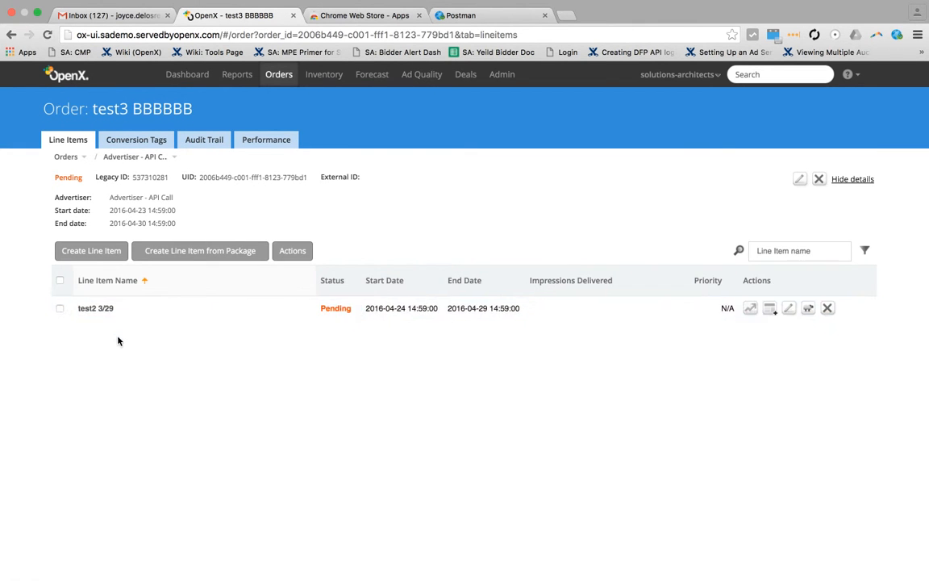
click(97, 308)
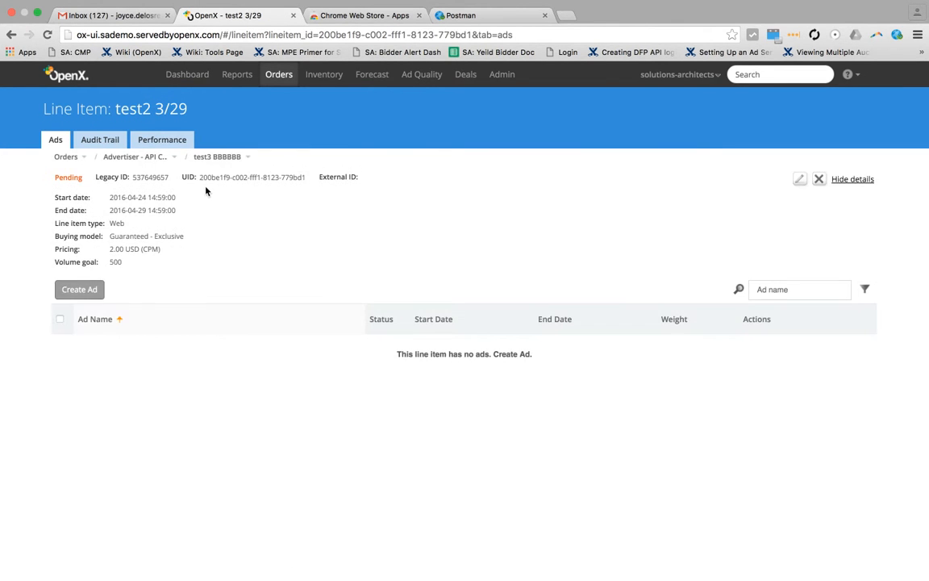
Step: Select the line item's UID in OpenX and, back in Postman, replace the order body with the prepared lineitem.exclusive JSON object
drag(200, 178, 306, 178)
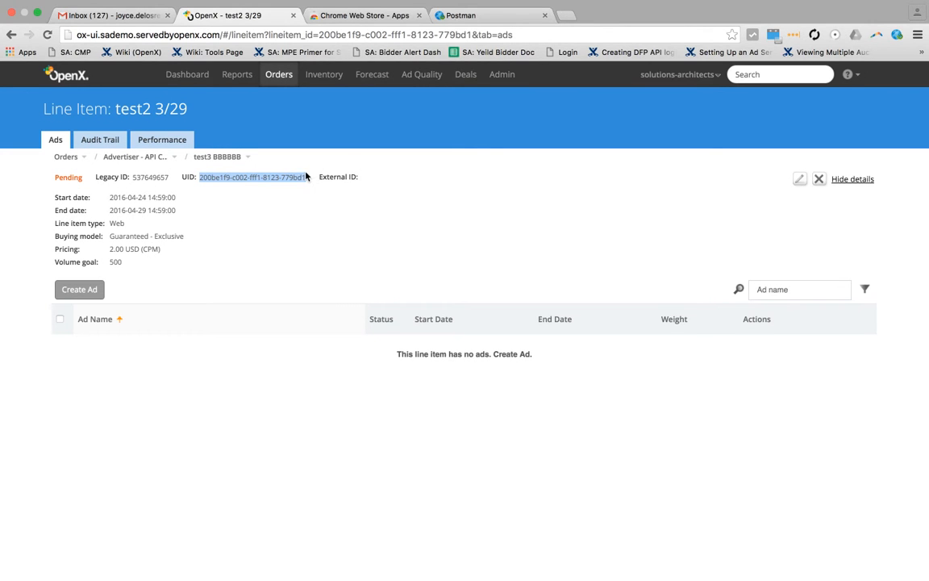
key(super+Tab)
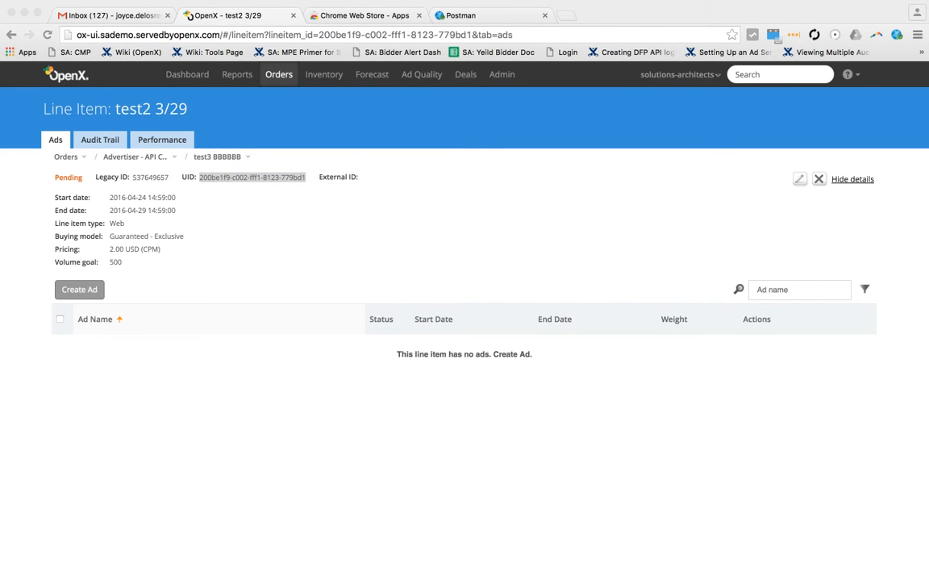
key(ctrl+Up)
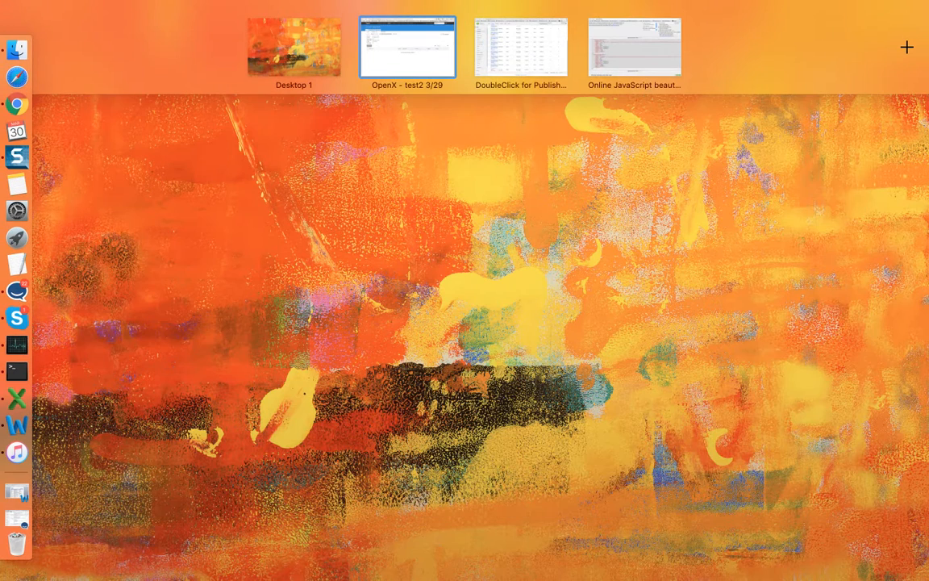
click(420, 74)
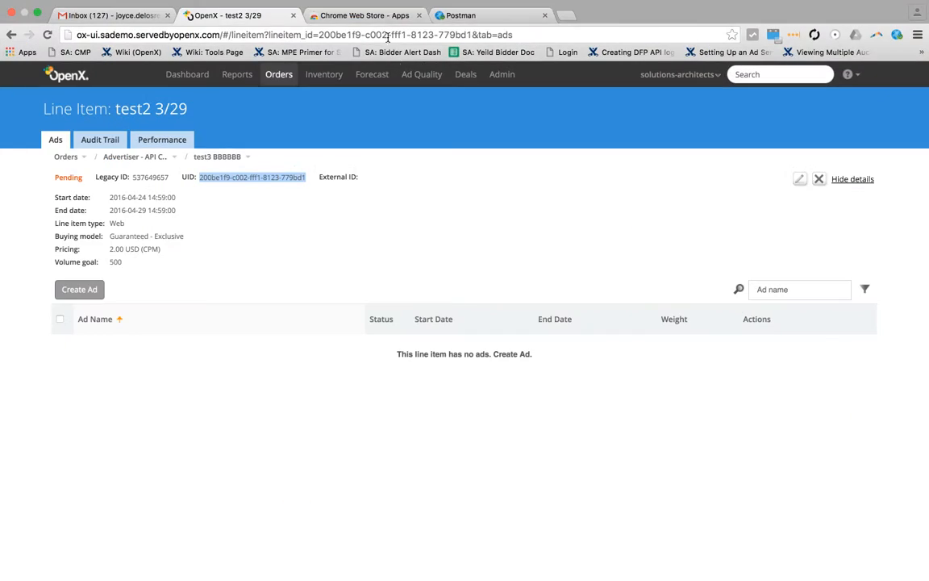
click(448, 15)
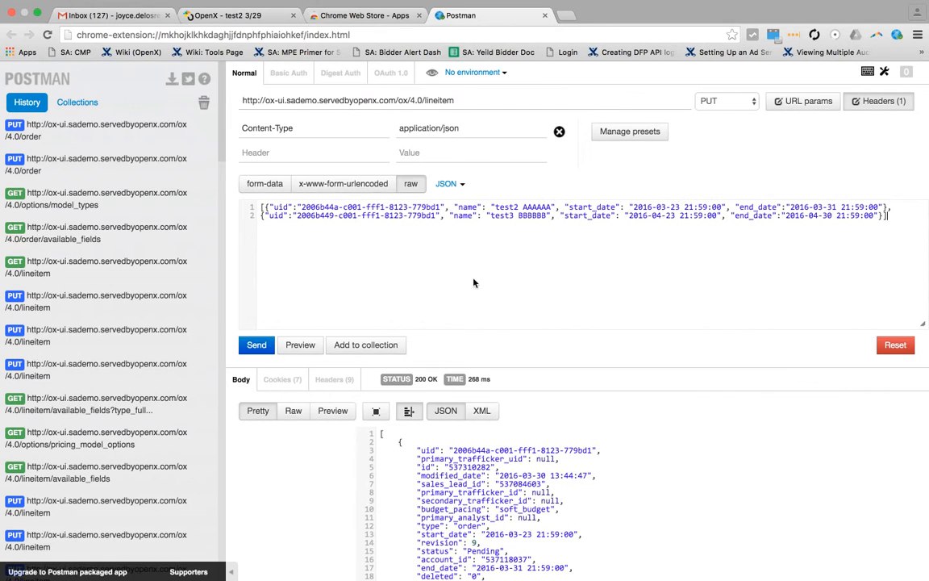
drag(900, 217, 666, 202)
click(754, 216)
drag(888, 216, 265, 207)
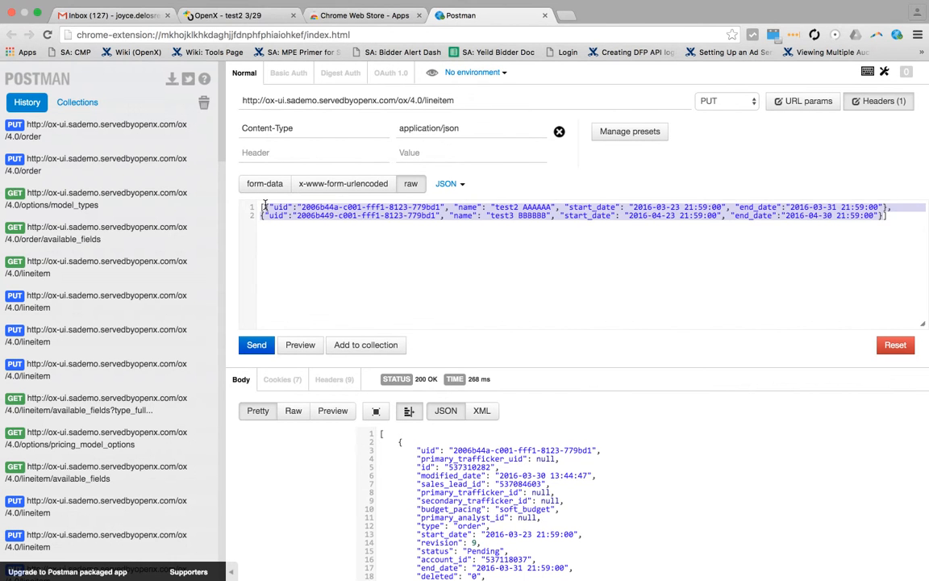
key(ctrl+v)
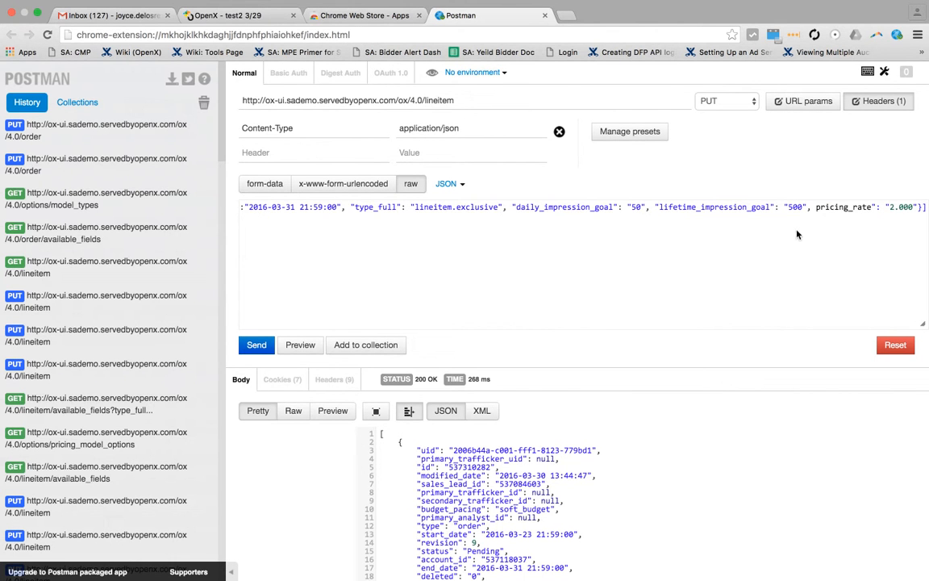
Step: Add the missing opening quote before pricing_rate in the line item body and set its value to 5.000
scroll(792, 229, left, 10)
scroll(797, 234, left, 3)
scroll(797, 234, right, 15)
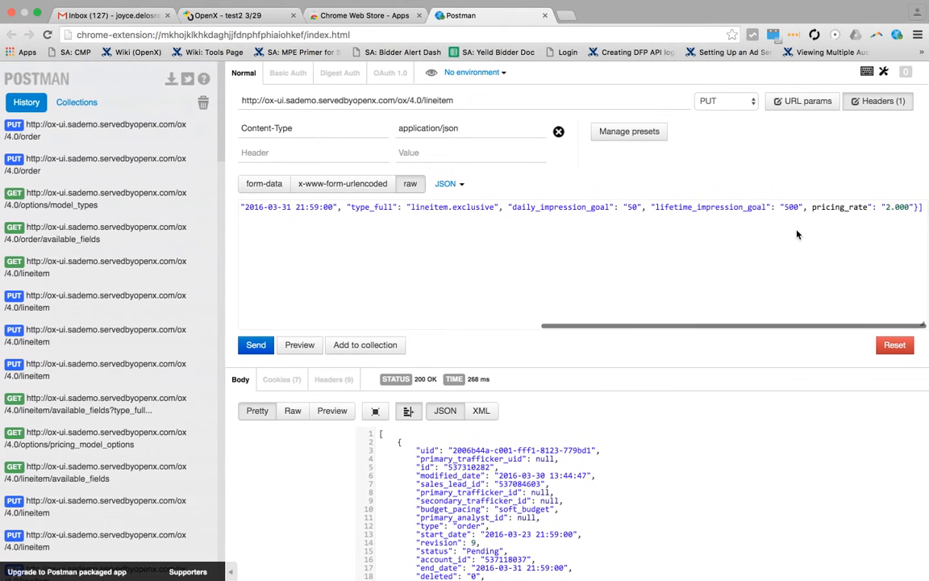
click(807, 206)
text(")
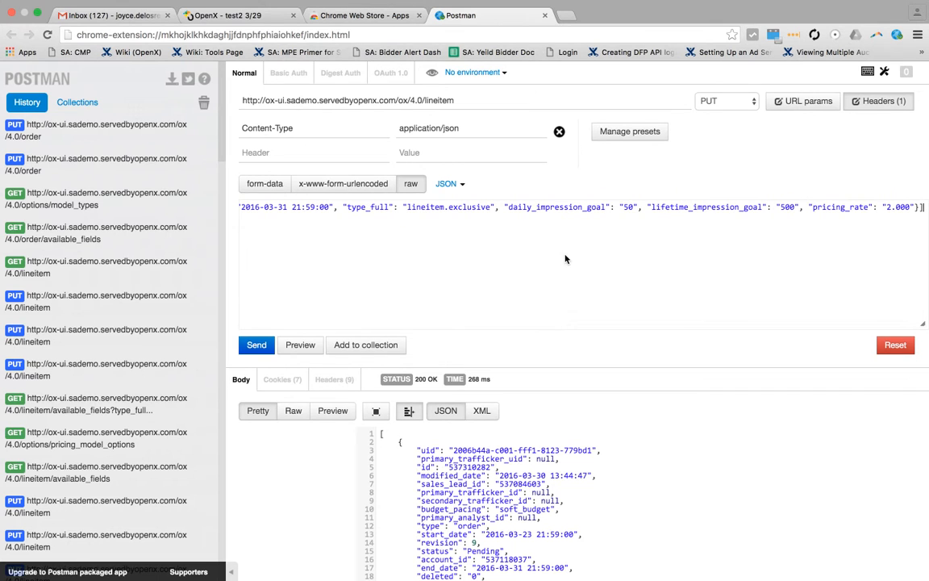
key(BackSpace)
text(5)
Step: Try to send the PUT request for the line item and read the start_date and end_date limits in the response
click(261, 351)
scroll(498, 295, down, 5)
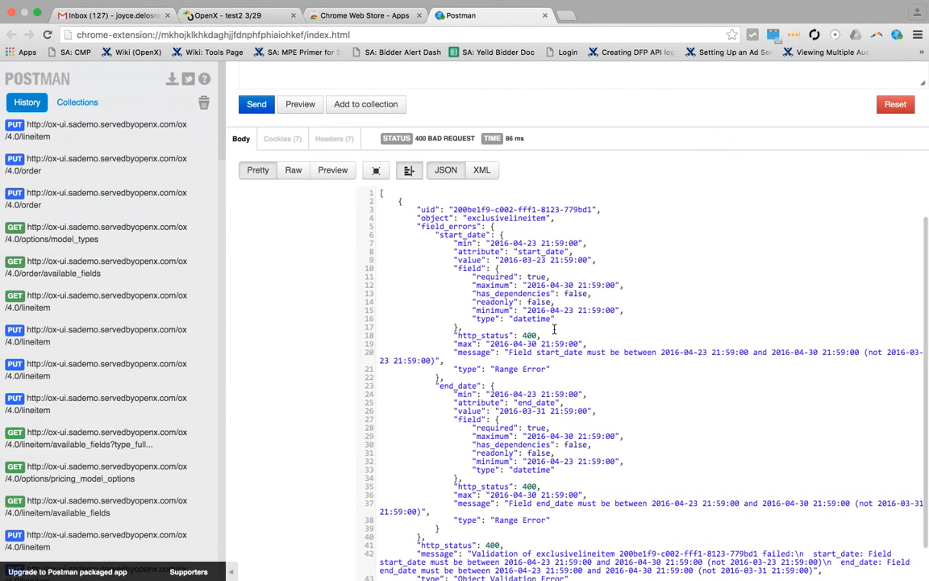
scroll(555, 329, down, 2)
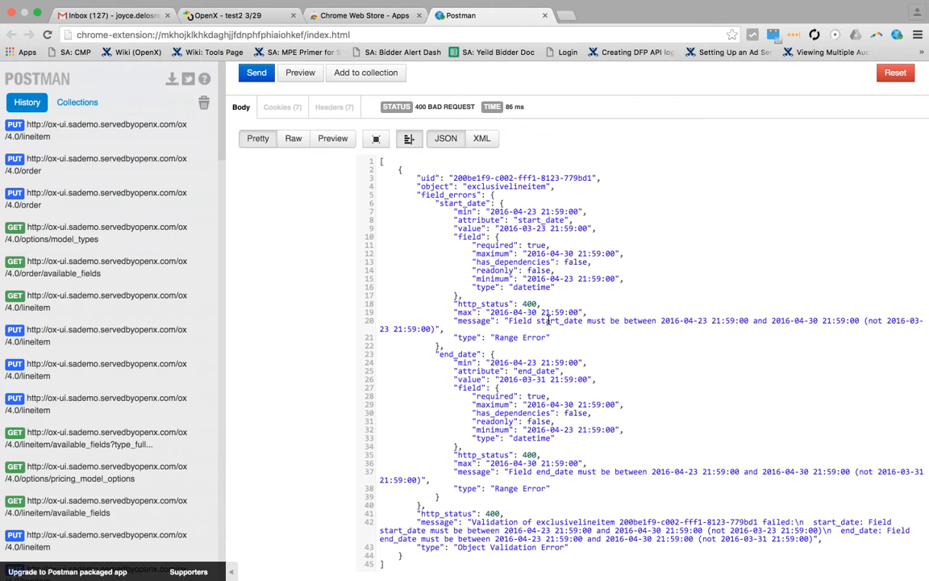
scroll(548, 320, down, 1)
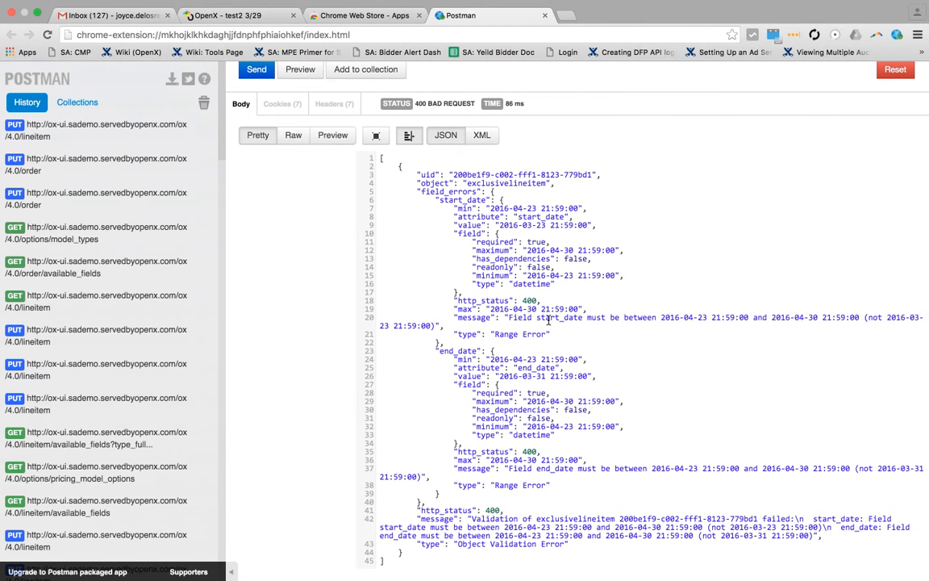
scroll(548, 320, up, 5)
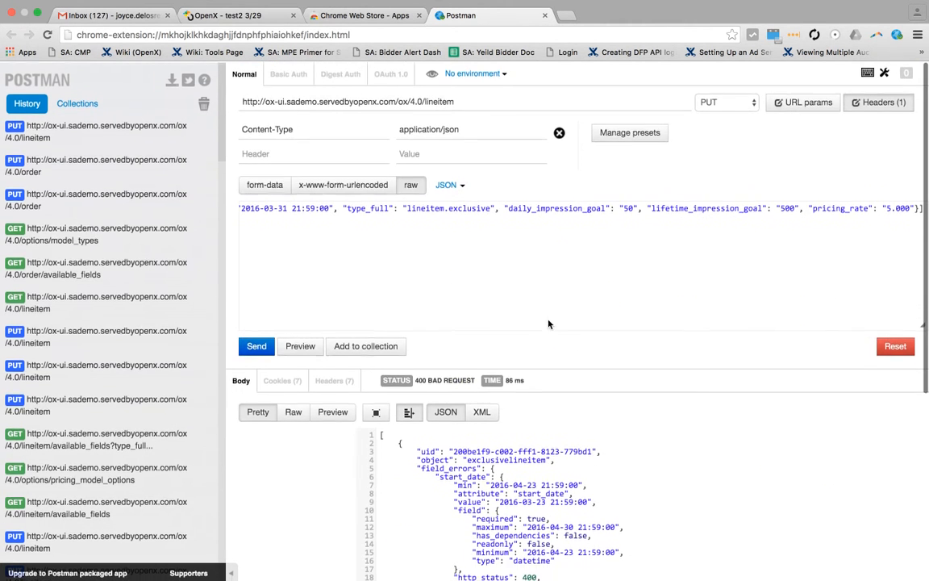
Step: Accept the page reload for the OpenX timeout, return to Postman and change the date in end_date to 2016-04-29
scroll(387, 209, left, 5)
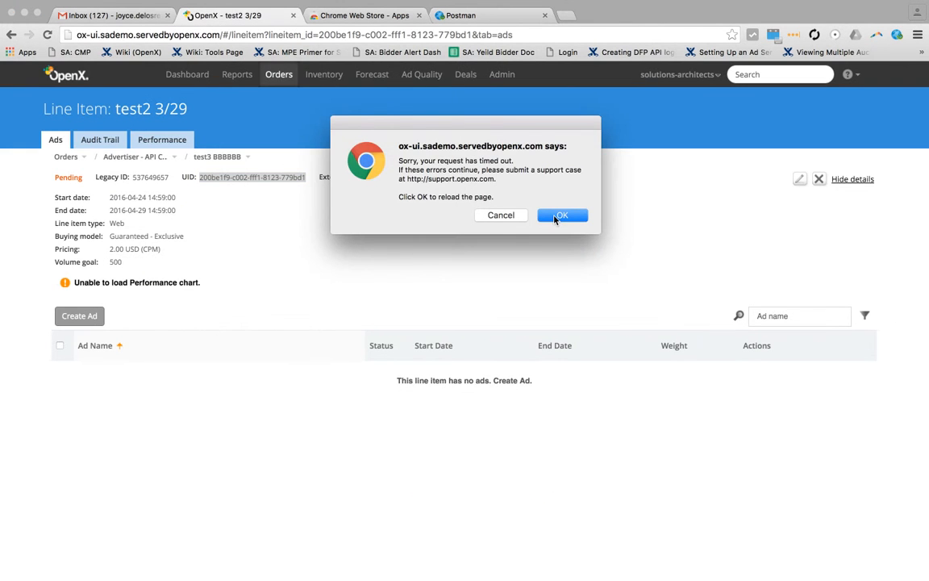
click(557, 218)
click(486, 17)
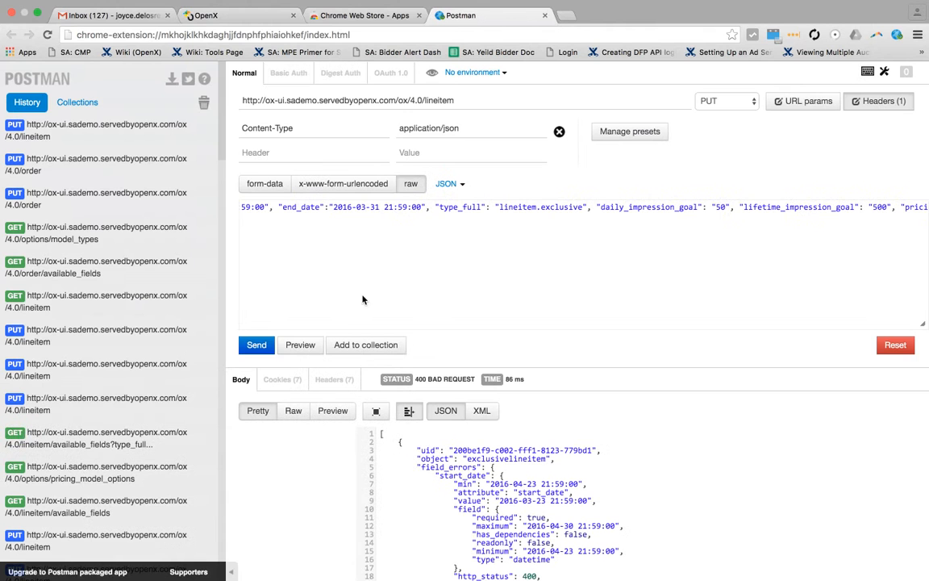
drag(358, 207, 377, 207)
text(04-)
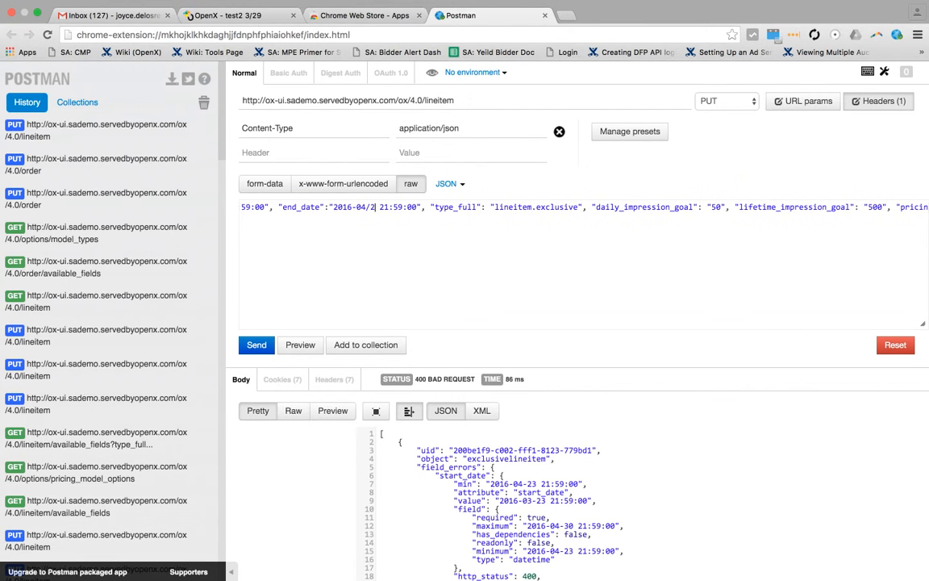
key(BackSpace)
text(-29)
Step: Change the date in the line item's start_date to 2016-04-24
scroll(339, 250, left, 2)
scroll(338, 251, left, 2)
drag(329, 207, 311, 207)
text(04)
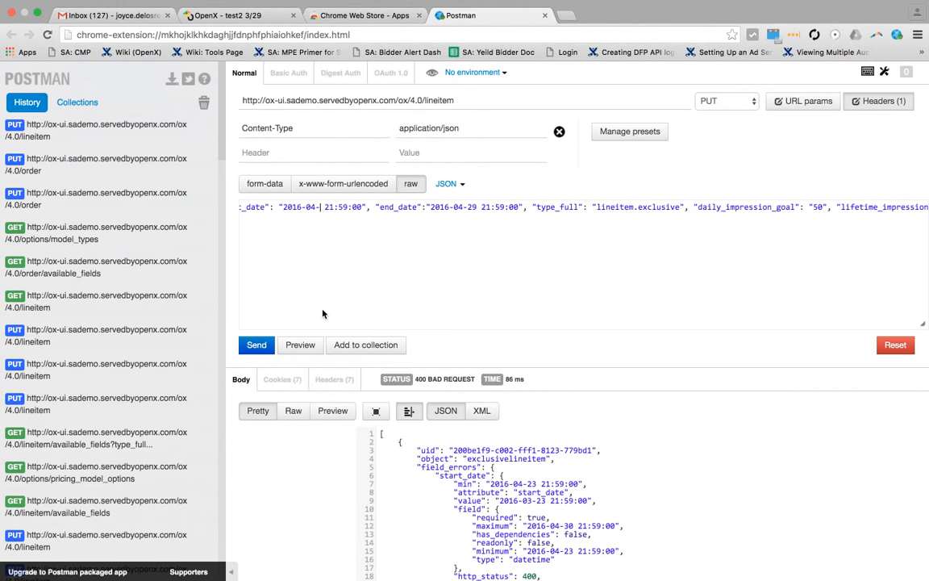
scroll(322, 311, down, 5)
scroll(323, 313, up, 5)
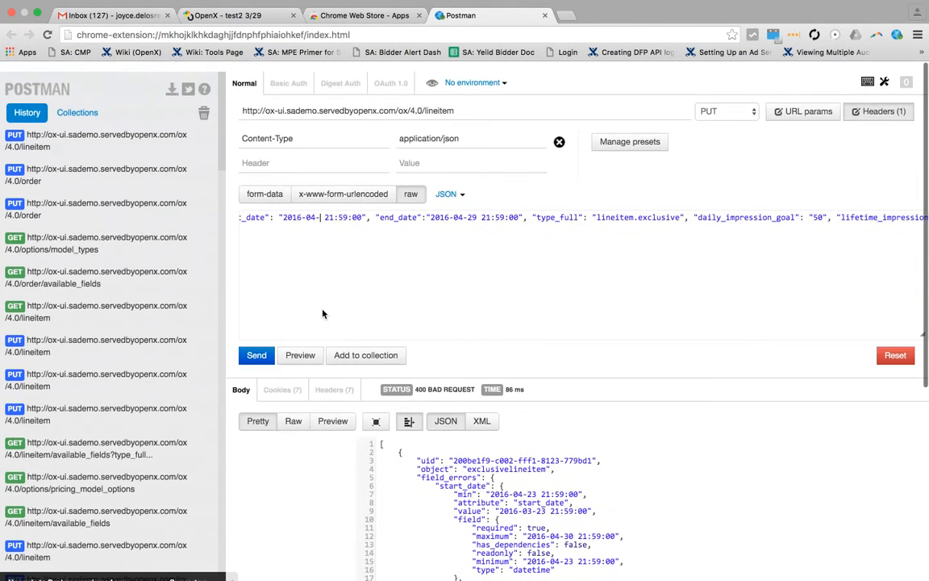
text(24)
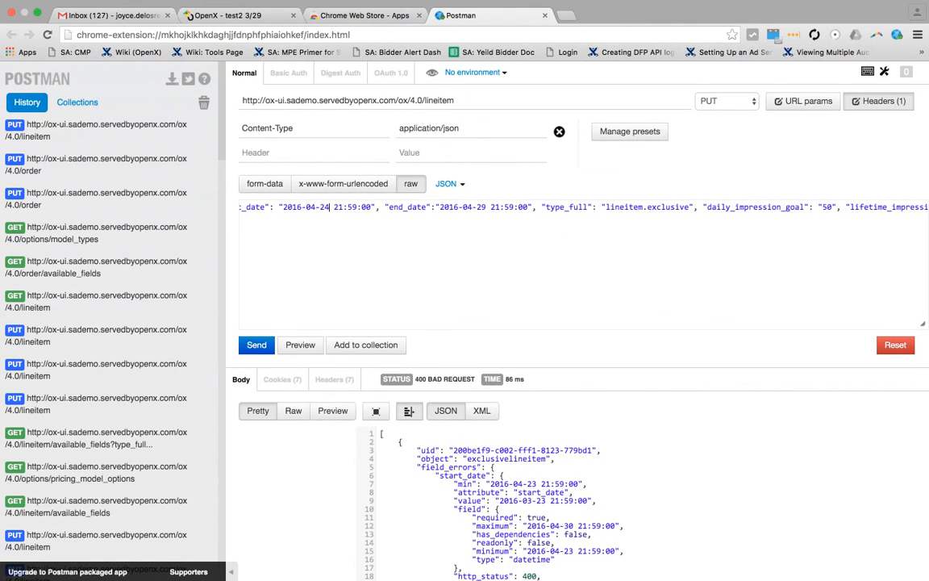
Step: Send the corrected line item PUT request and look through the returned fields
click(257, 346)
scroll(484, 456, down, 8)
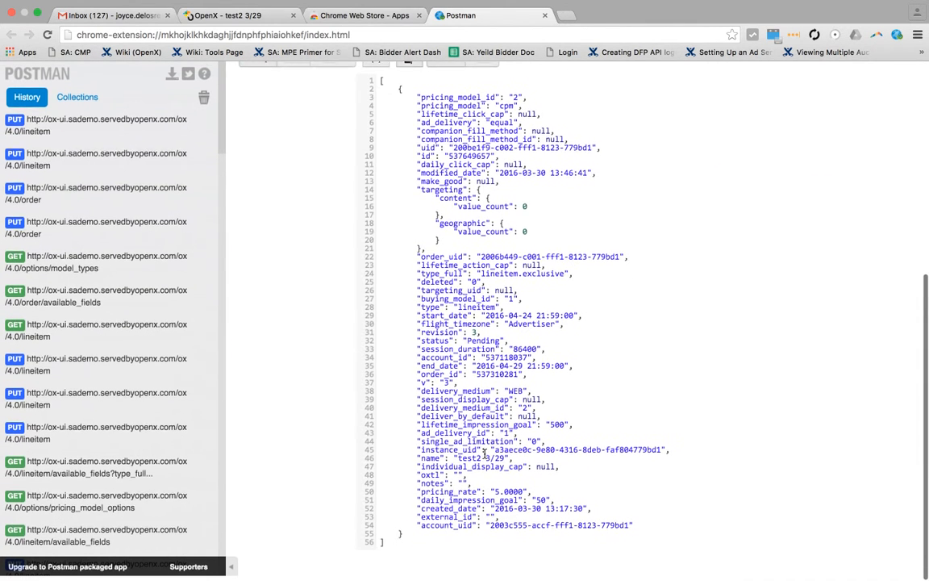
scroll(484, 456, up, 8)
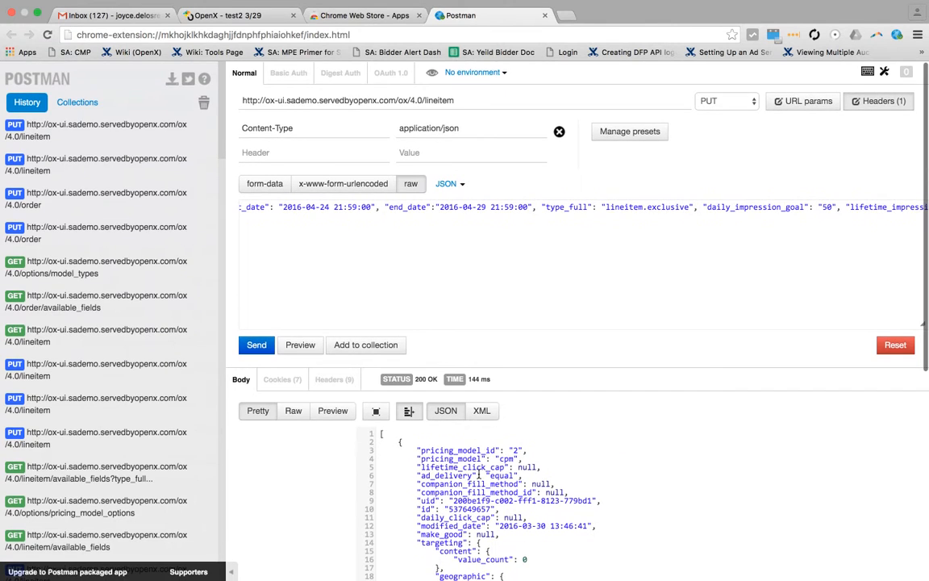
Step: Open line item test2 3/29 for editing in OpenX and compare its pricing rate with pricing_rate in the Postman response
click(226, 24)
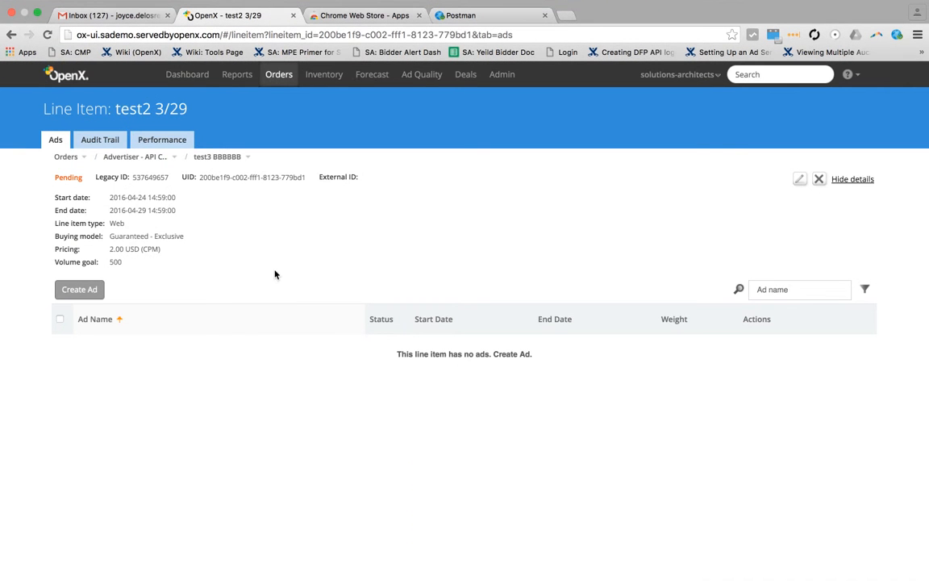
click(799, 179)
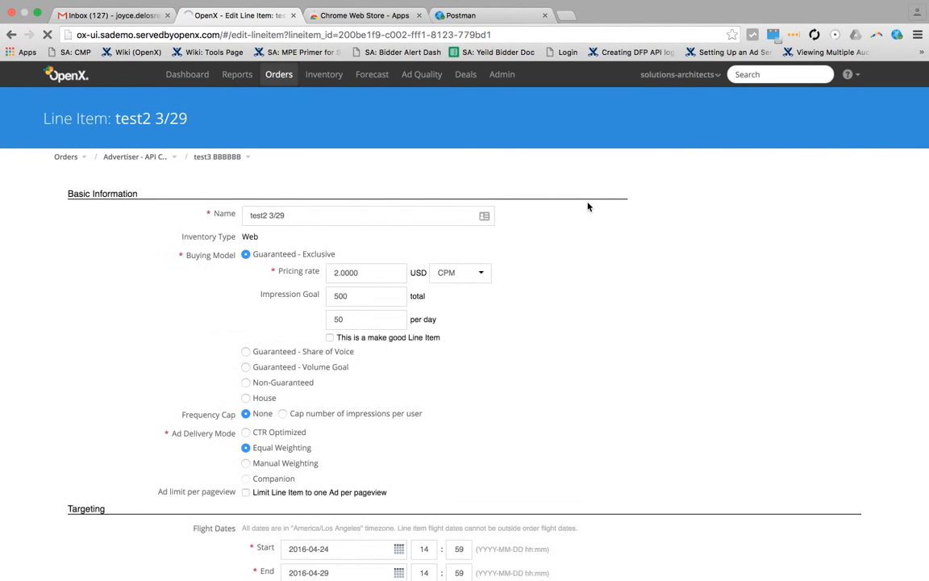
click(461, 15)
scroll(517, 246, right, 5)
scroll(517, 246, left, 5)
scroll(488, 436, down, 6)
scroll(490, 436, down, 1)
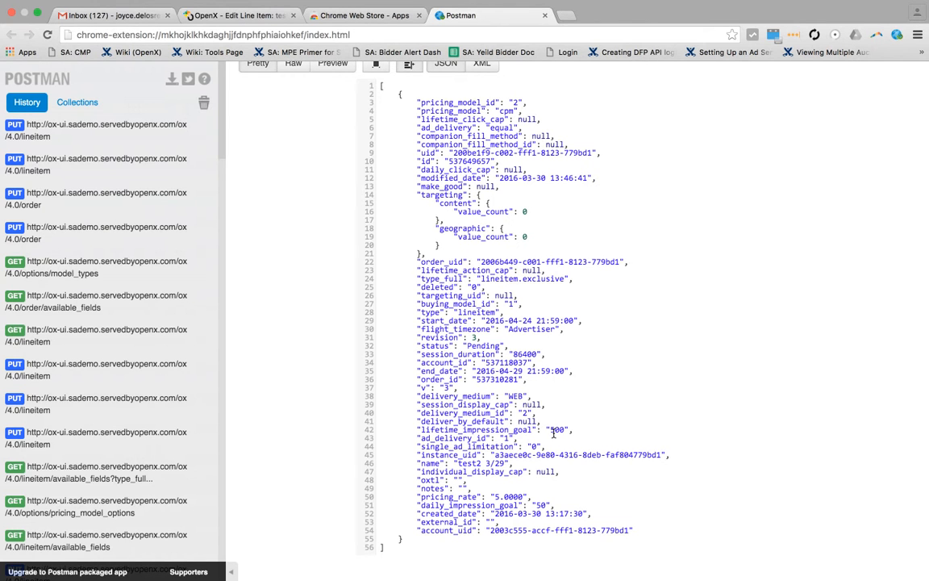
double_click(506, 496)
scroll(492, 379, up, 2)
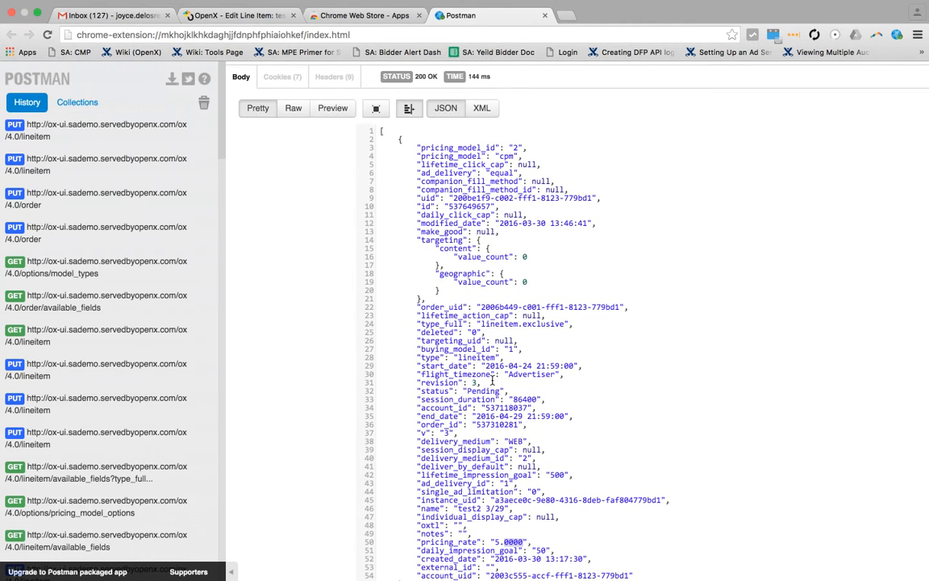
Step: Copy the line item's id from the Postman response, search for it in OpenX and open line item test2 3/29 for editing
scroll(492, 380, down, 2)
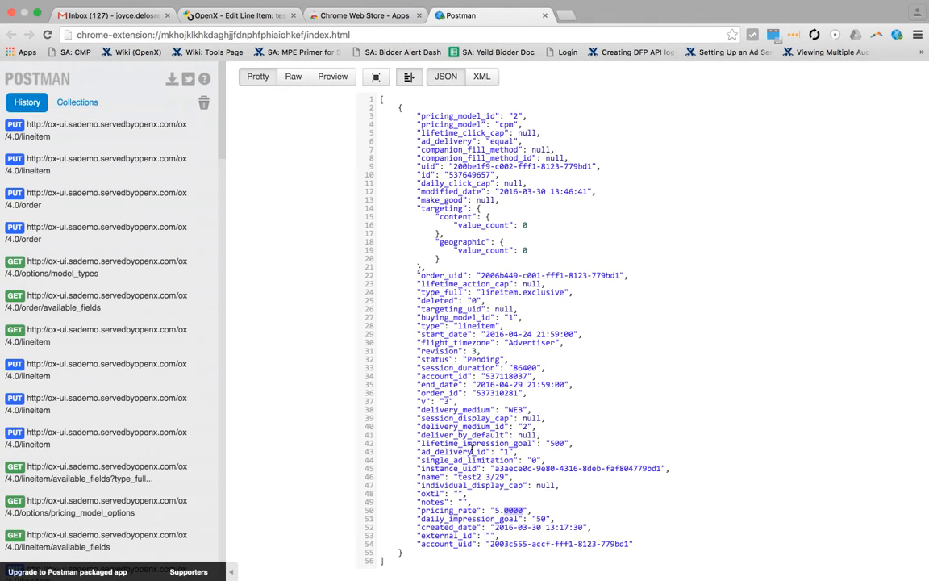
scroll(459, 261, up, 2)
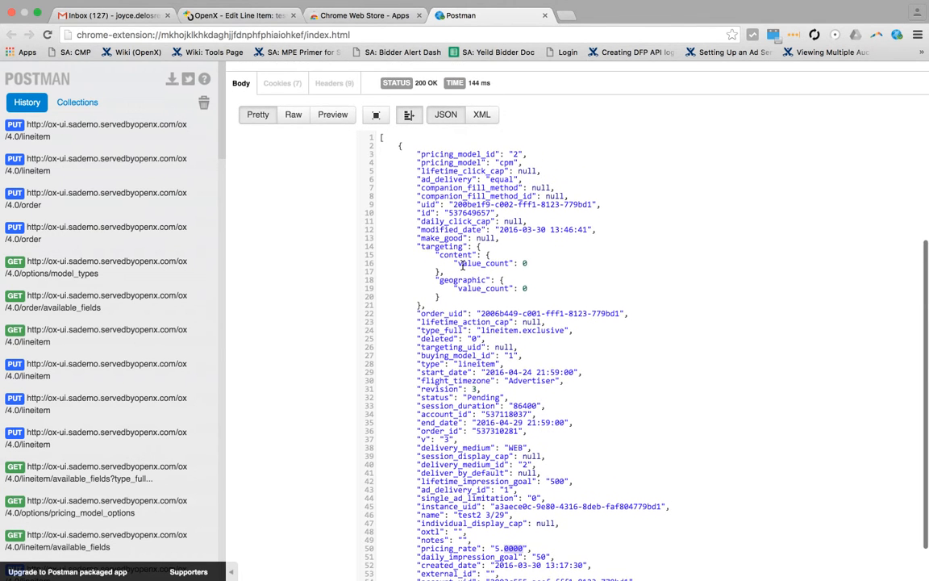
double_click(472, 215)
key(ctrl+c)
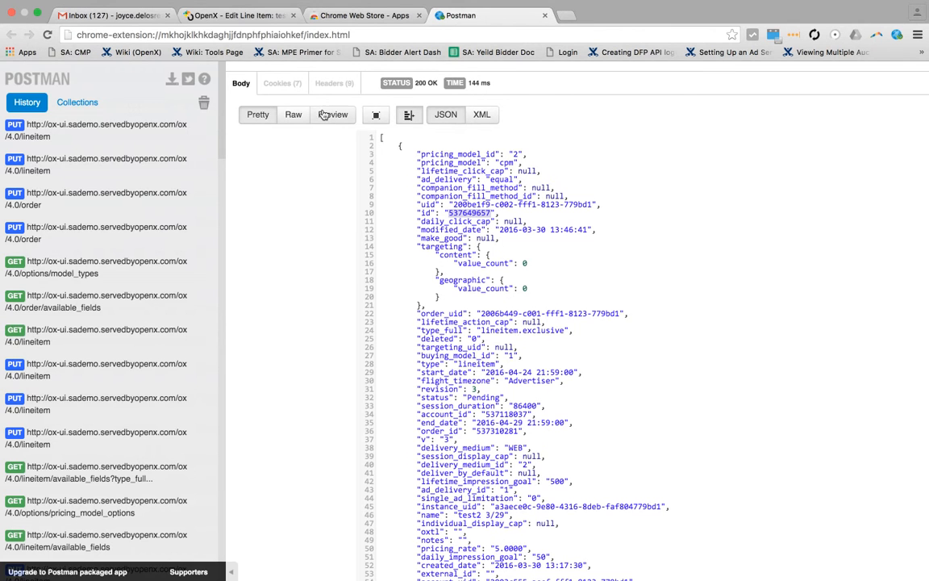
click(231, 18)
click(761, 73)
key(ctrl+v)
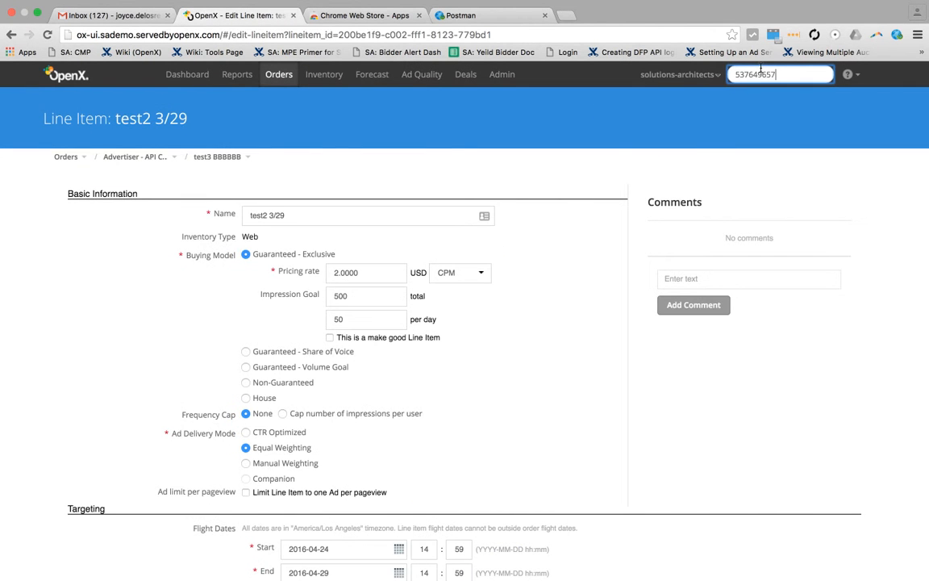
key(Return)
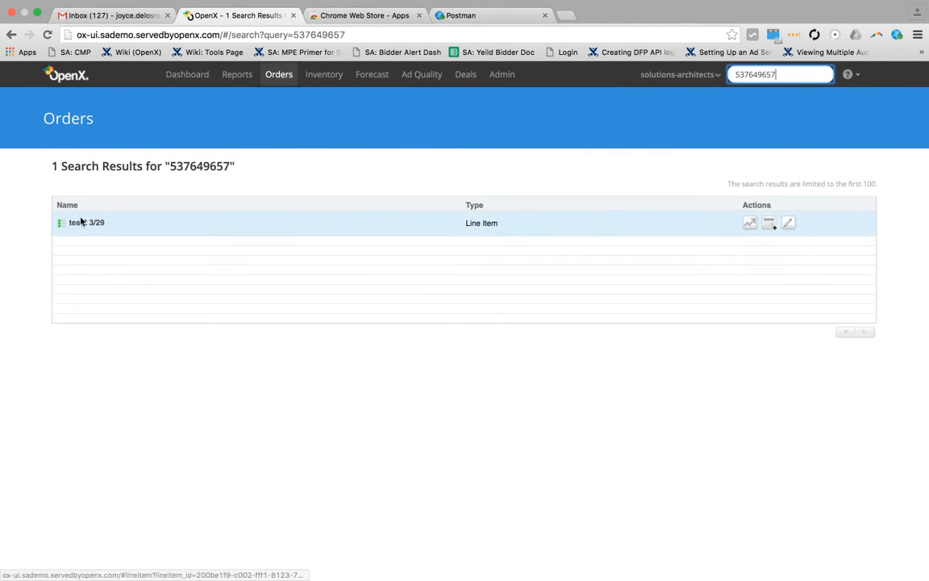
click(789, 224)
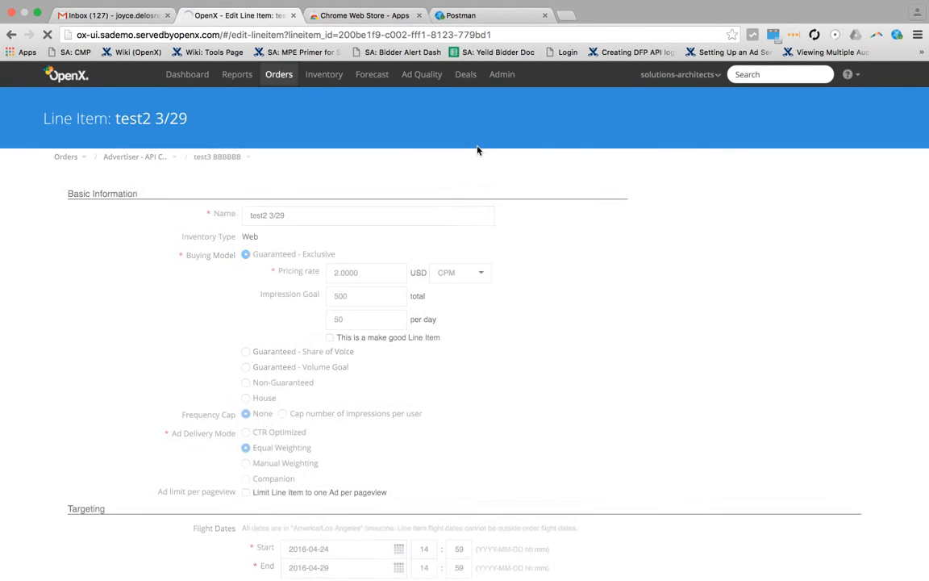
Step: Check the pricing rate and flight dates in OpenX against the request body and response in Postman
double_click(377, 278)
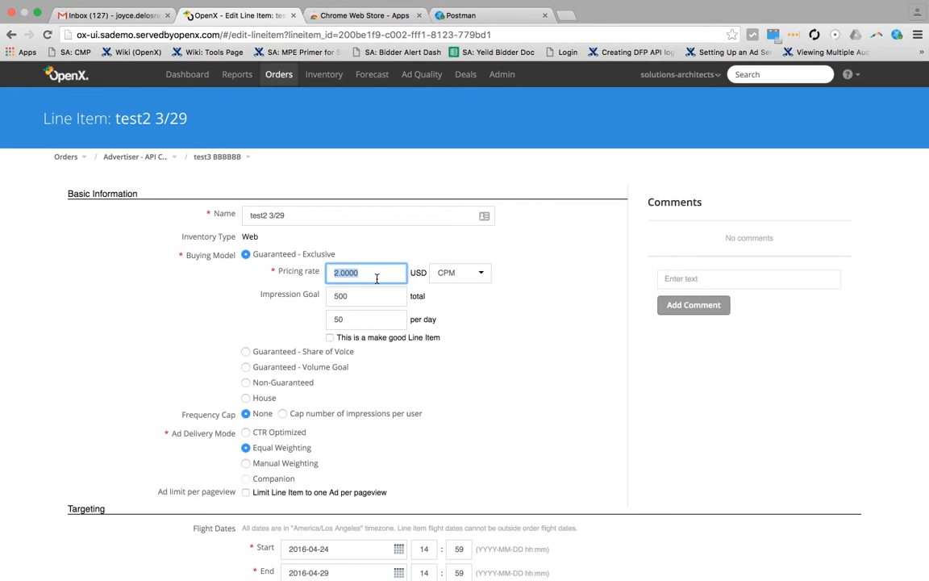
scroll(377, 279, down, 5)
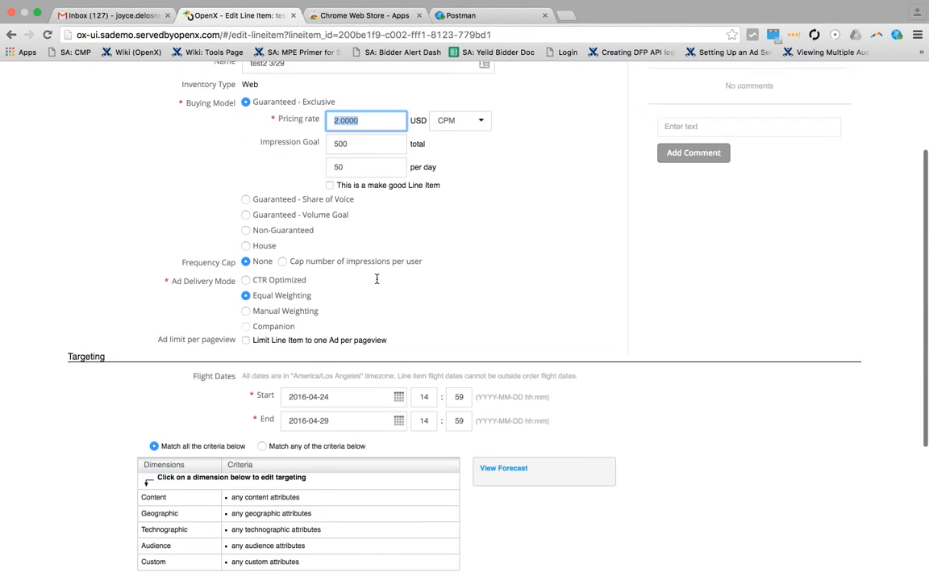
scroll(376, 282, up, 1)
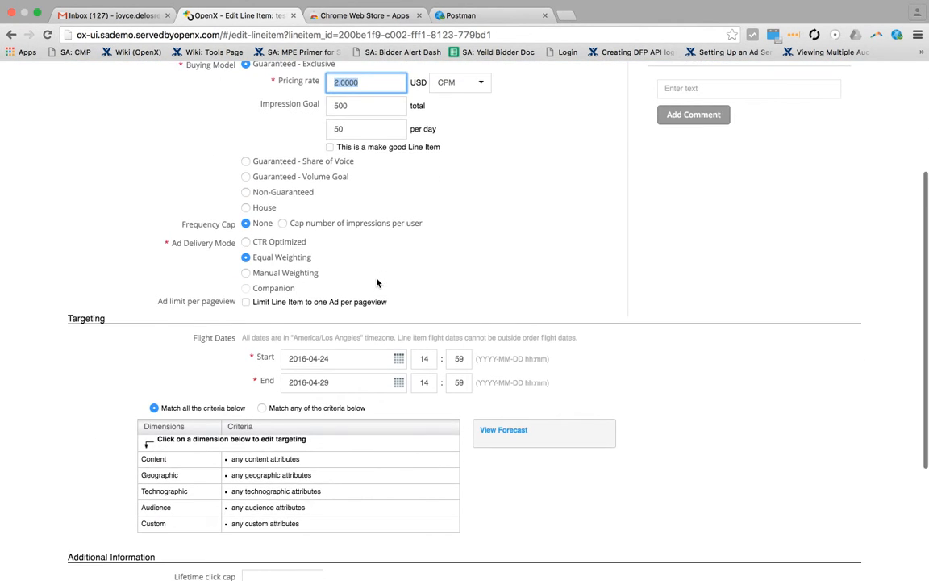
click(452, 17)
scroll(476, 331, up, 6)
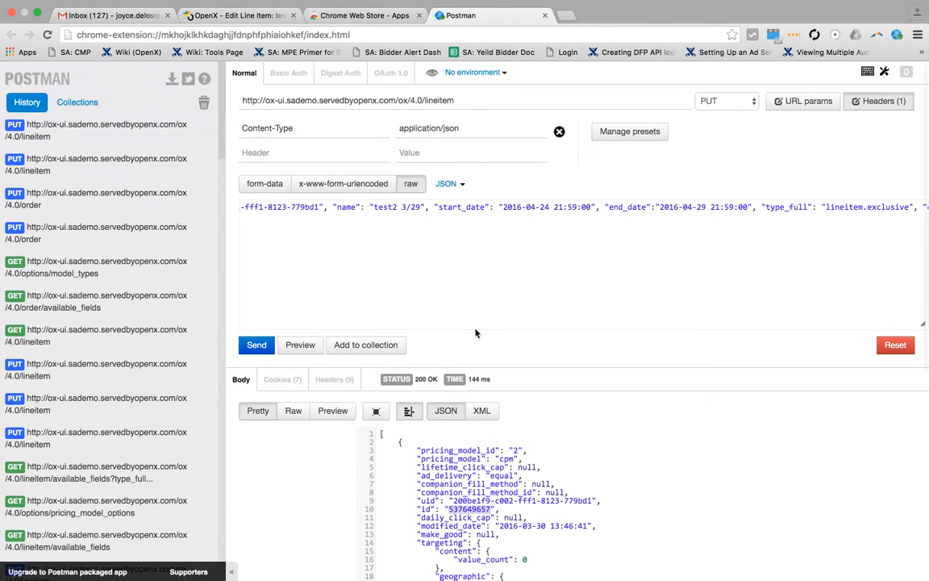
scroll(471, 274, right, 5)
scroll(471, 275, right, 3)
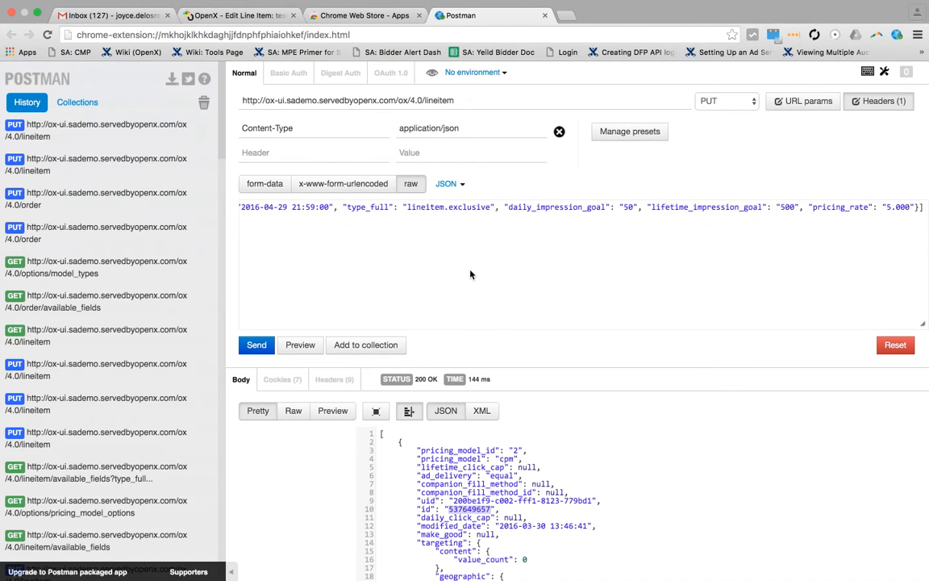
scroll(600, 345, down, 7)
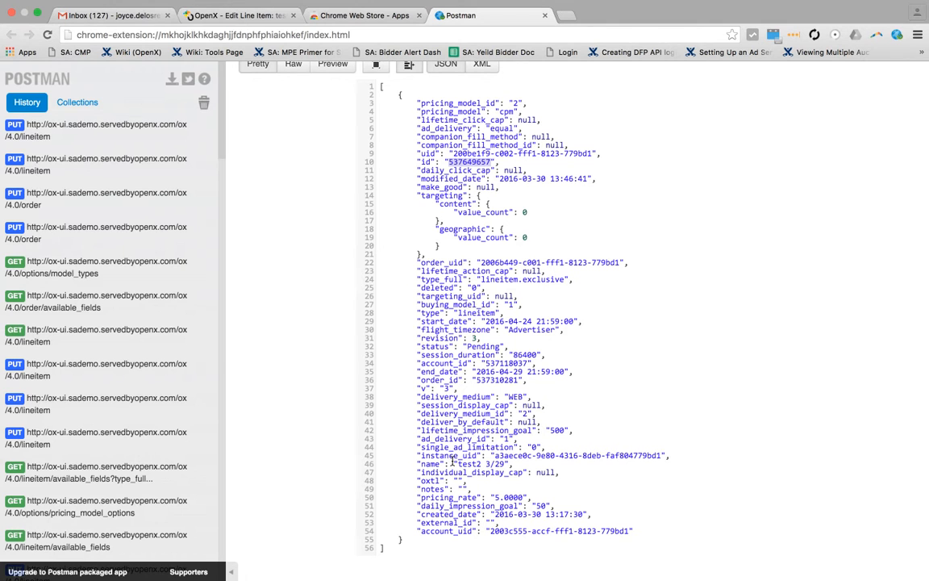
Step: Return to OpenX, reload the line item's edit page and check its pricing rate
click(249, 16)
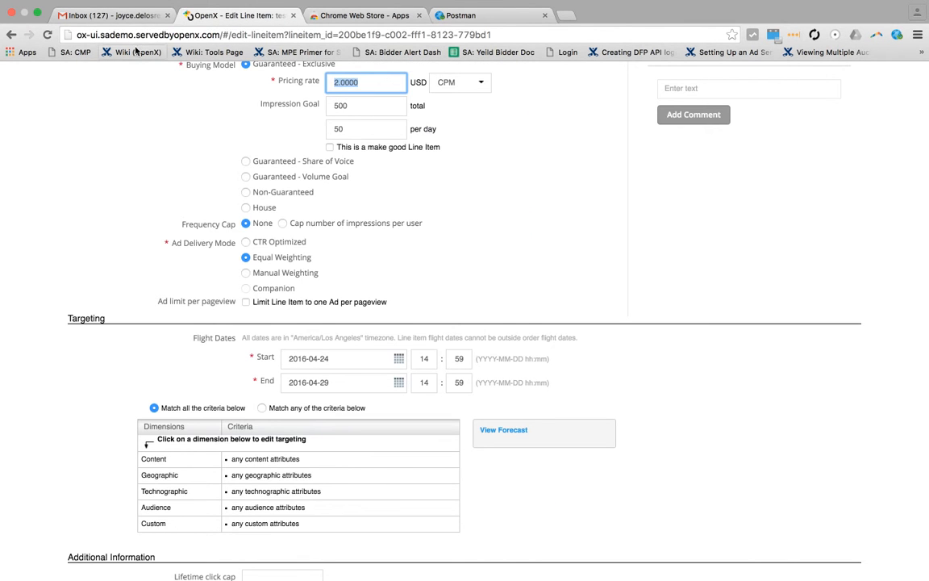
click(121, 117)
click(47, 34)
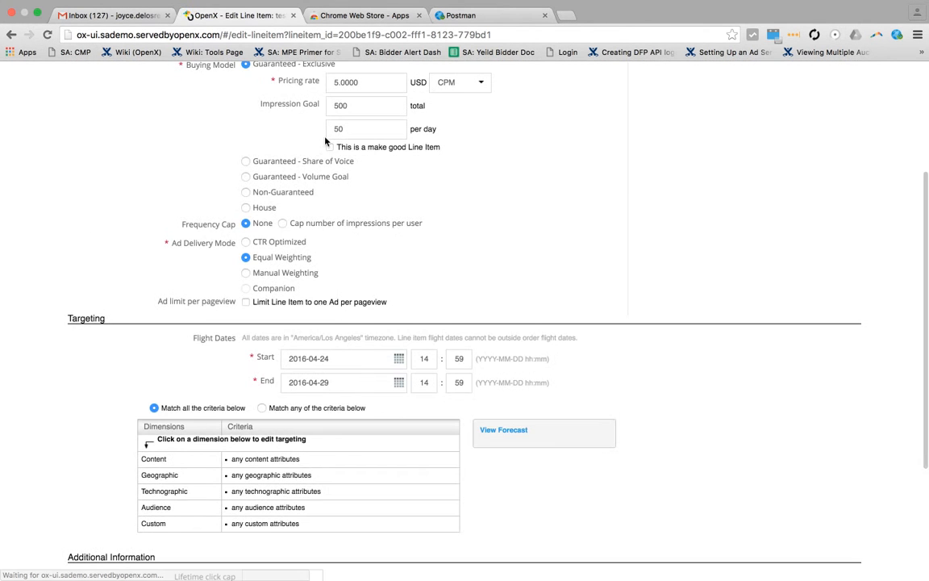
scroll(393, 126, up, 1)
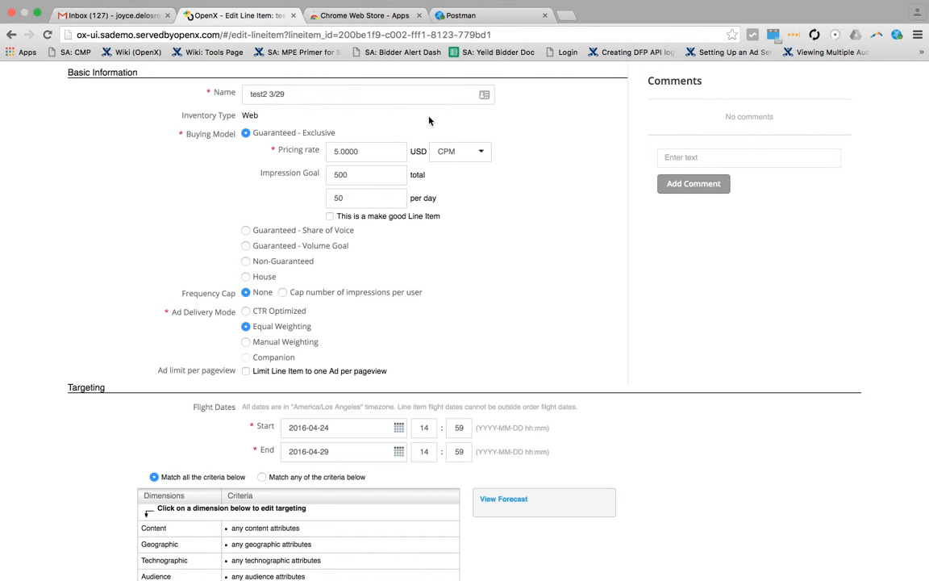
Step: Switch to the Sample API Calls.xlsx workbook in Excel on Desktop 1 and open the Edit Order sheet
mouse_move(451, 3)
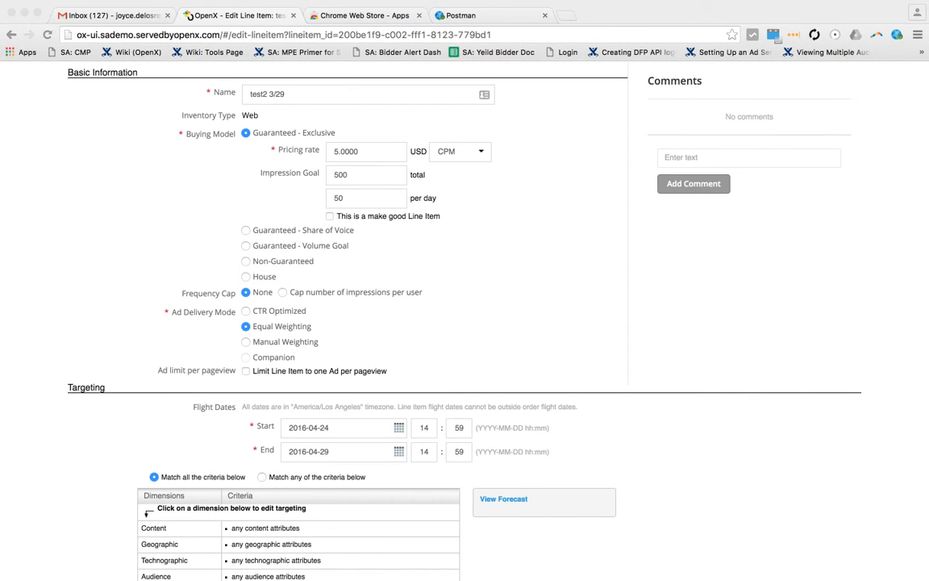
key(ctrl+Up)
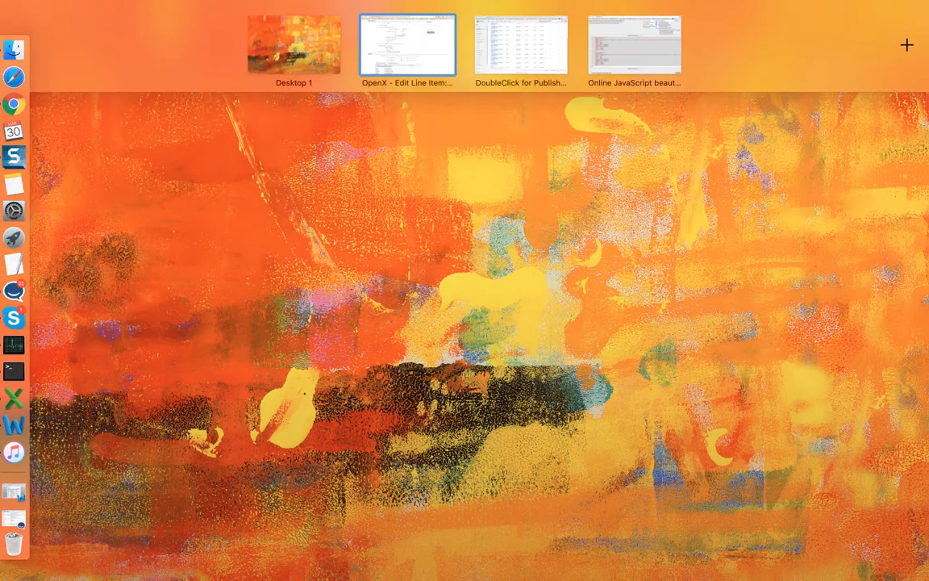
click(295, 48)
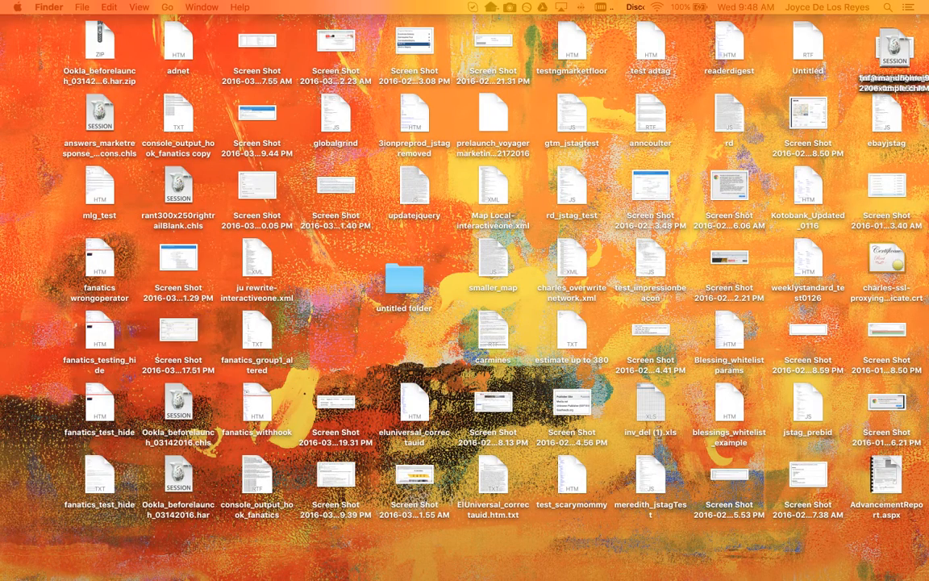
drag(928, 233, 655, 29)
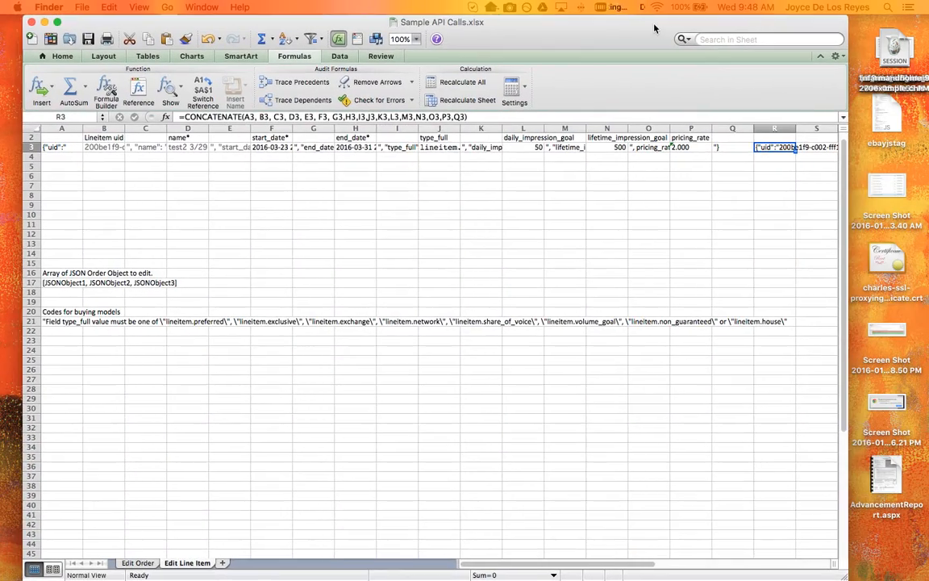
click(137, 562)
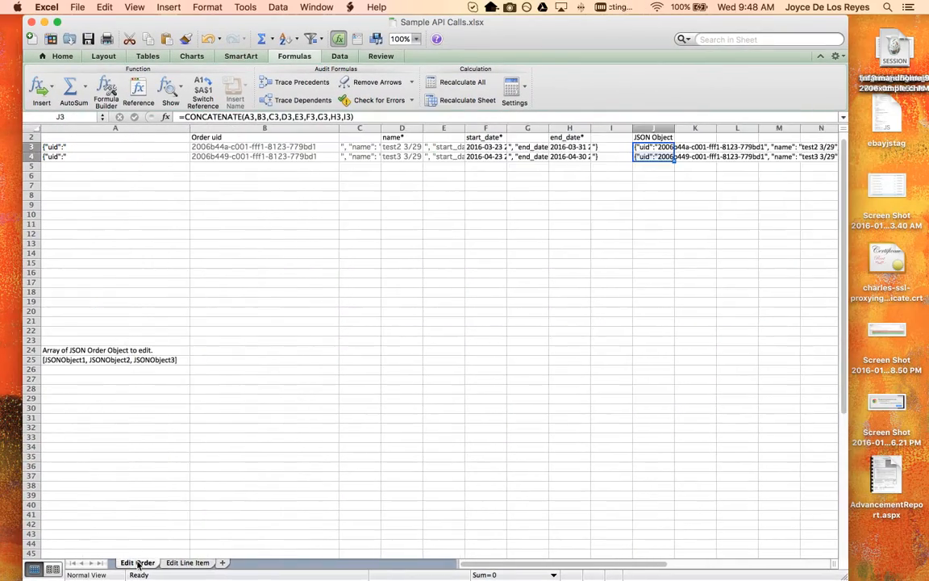
Step: Copy the order uid in cell B4 into cells B5 and B6
click(240, 146)
click(240, 156)
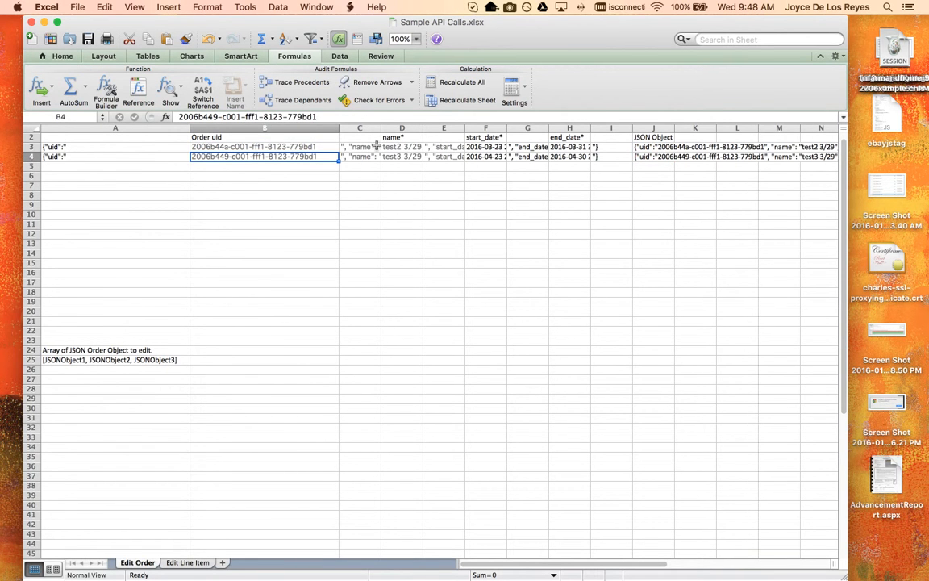
key(super+c)
click(311, 168)
key(super+v)
click(311, 176)
key(super+v)
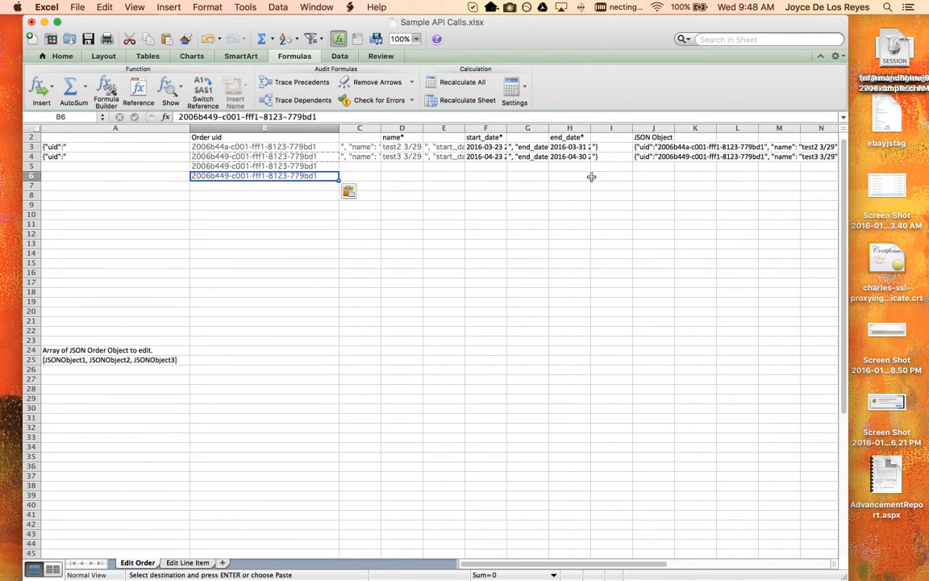
Step: Review the end_date, start_date and name column headers in the Edit Order sheet
click(566, 137)
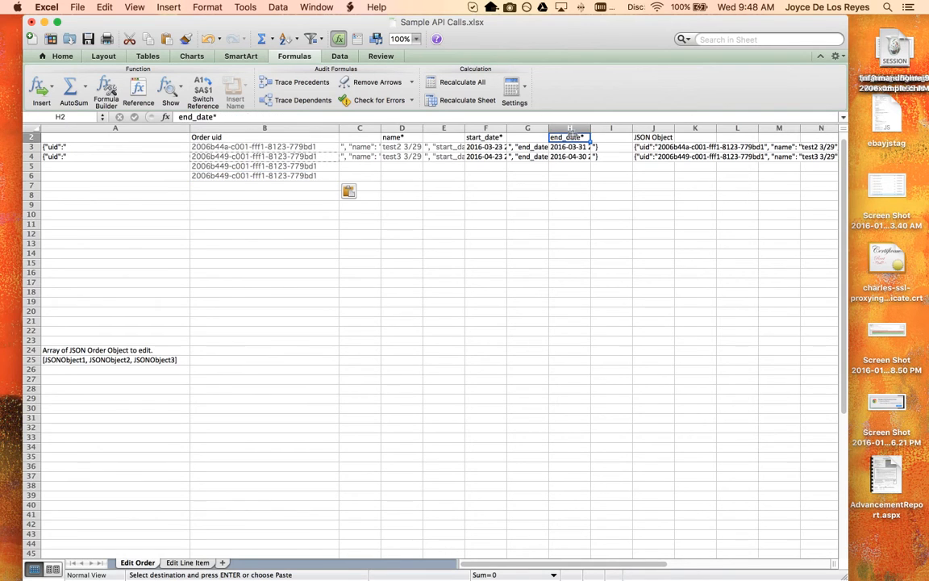
click(484, 137)
click(393, 137)
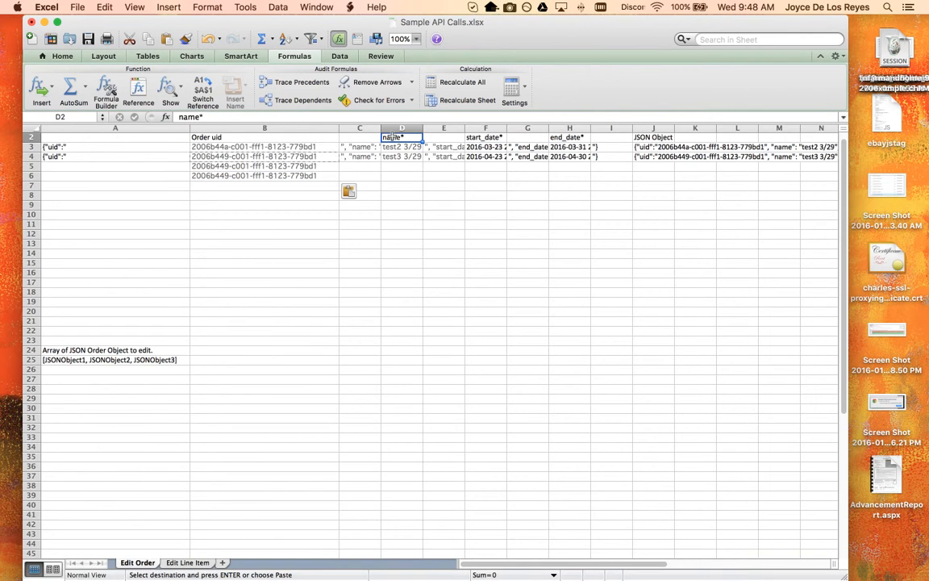
Step: Fill the uid and name JSON fragments in A4 and C4 down to row 6
click(359, 175)
click(360, 156)
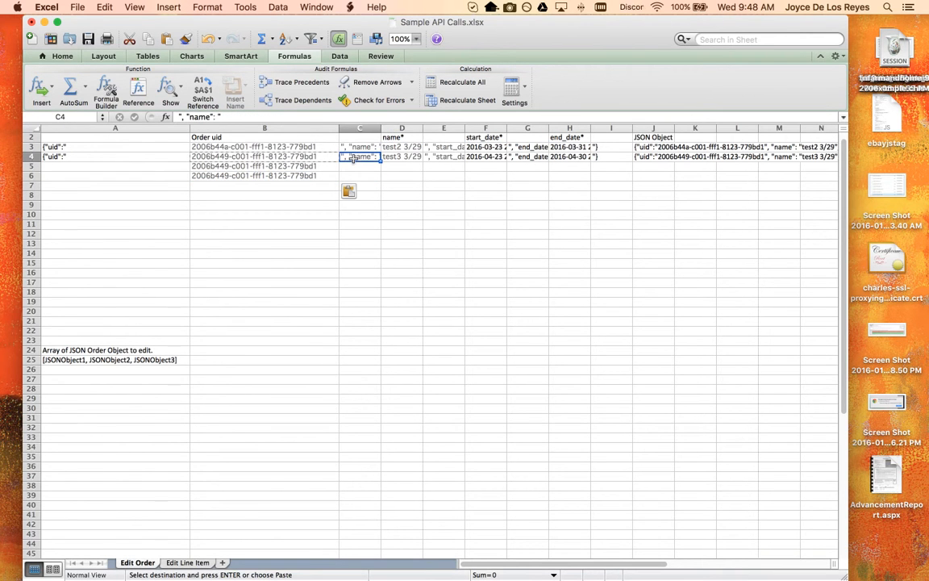
click(172, 157)
drag(188, 162, 193, 182)
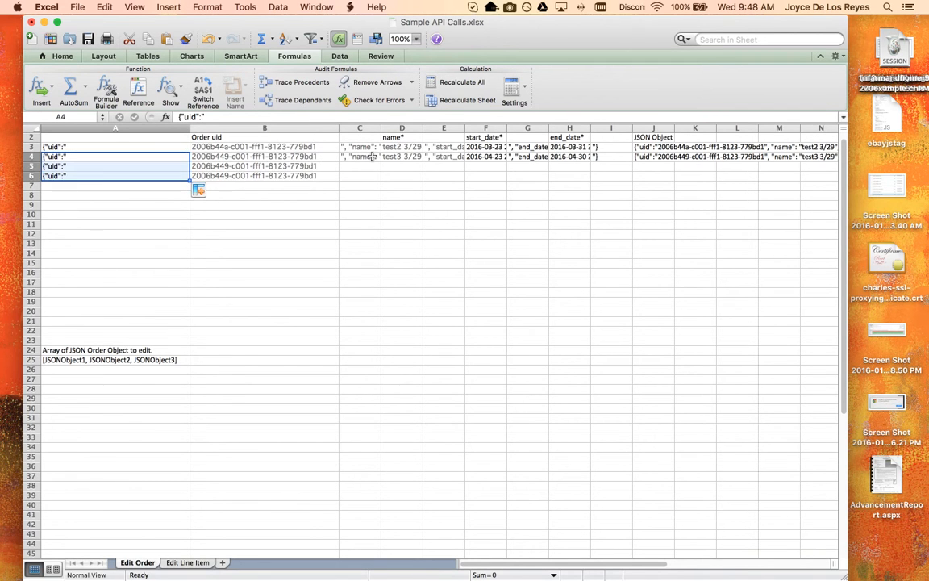
click(375, 156)
drag(379, 161, 378, 180)
Step: Fill the start_date, end_date and closing-brace JSON fragments in columns E, G and I down to row 6
click(445, 156)
drag(465, 158, 464, 181)
click(528, 156)
drag(549, 160, 550, 179)
click(586, 158)
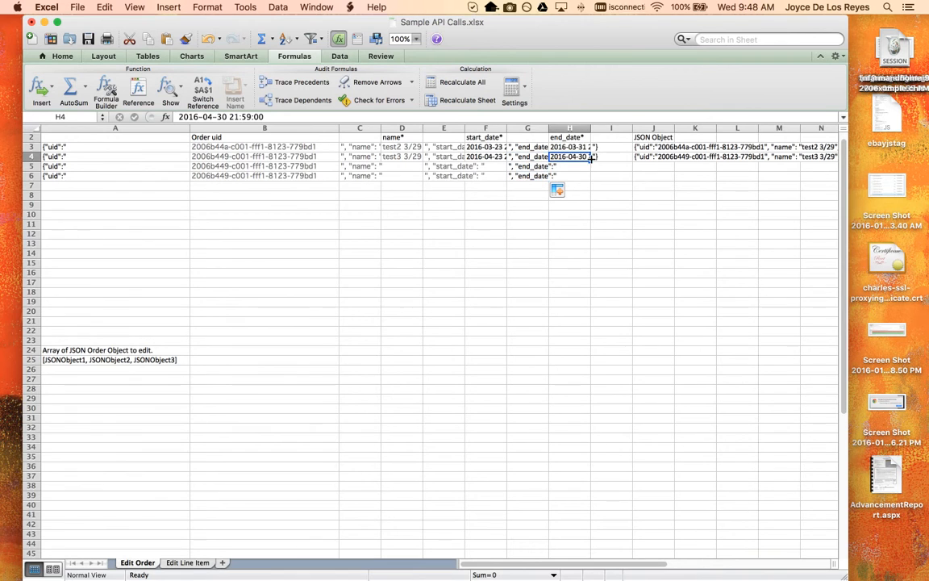
click(610, 158)
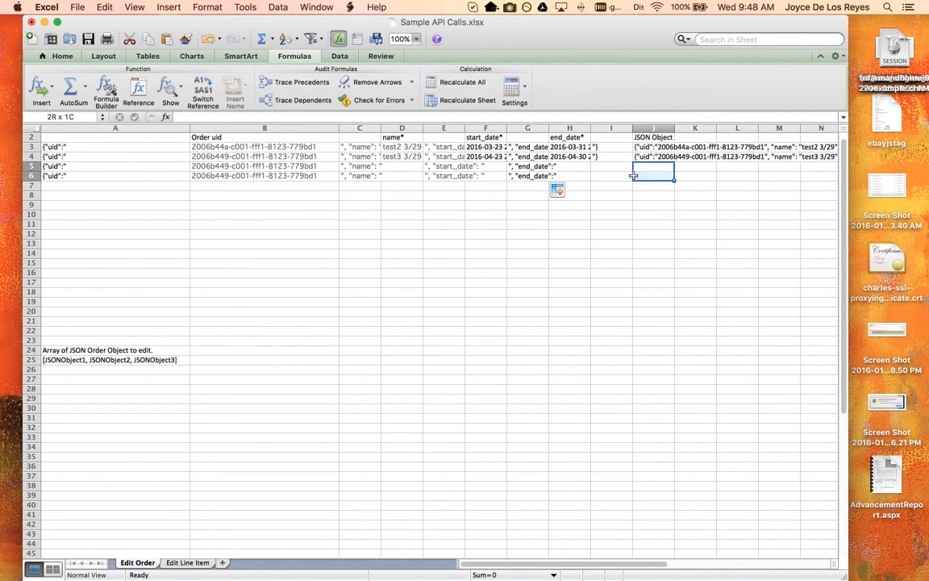
drag(631, 162, 634, 182)
Step: Copy the CONCATENATE formula from J4 into J5 and J6 and review the JSON objects built for each row
click(641, 156)
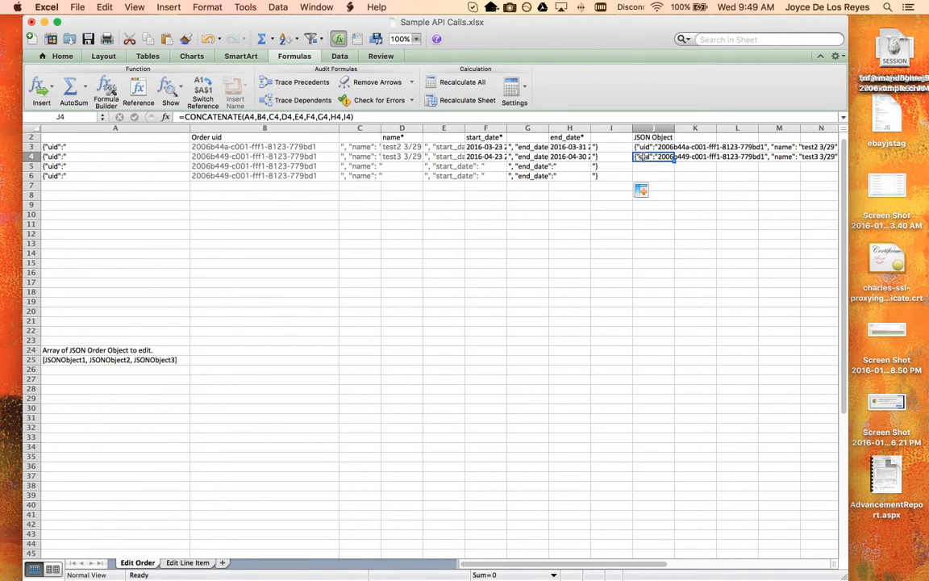
key(super+c)
click(645, 166)
key(super+v)
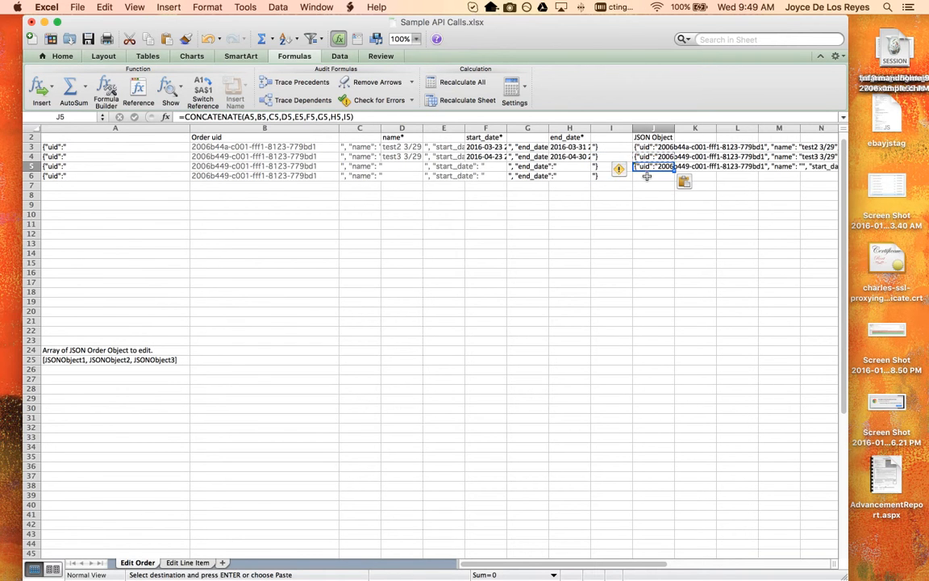
click(645, 175)
key(super+v)
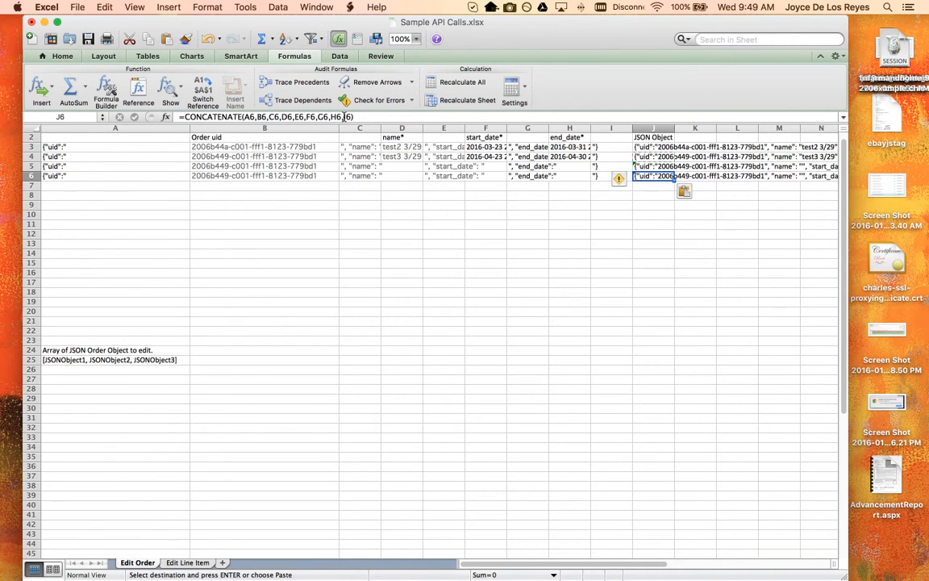
scroll(706, 201, right, 3)
scroll(706, 200, right, 5)
scroll(705, 201, left, 2)
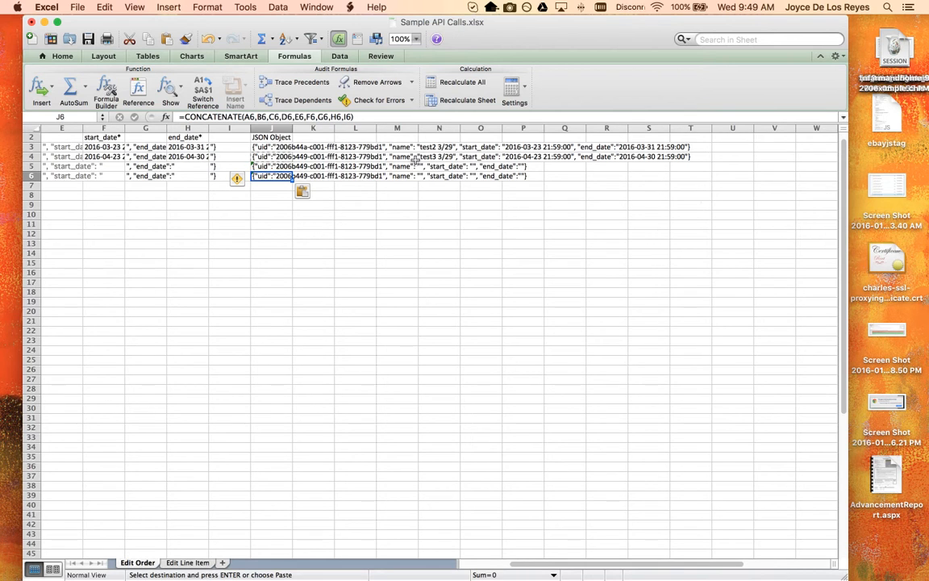
scroll(312, 212, left, 4)
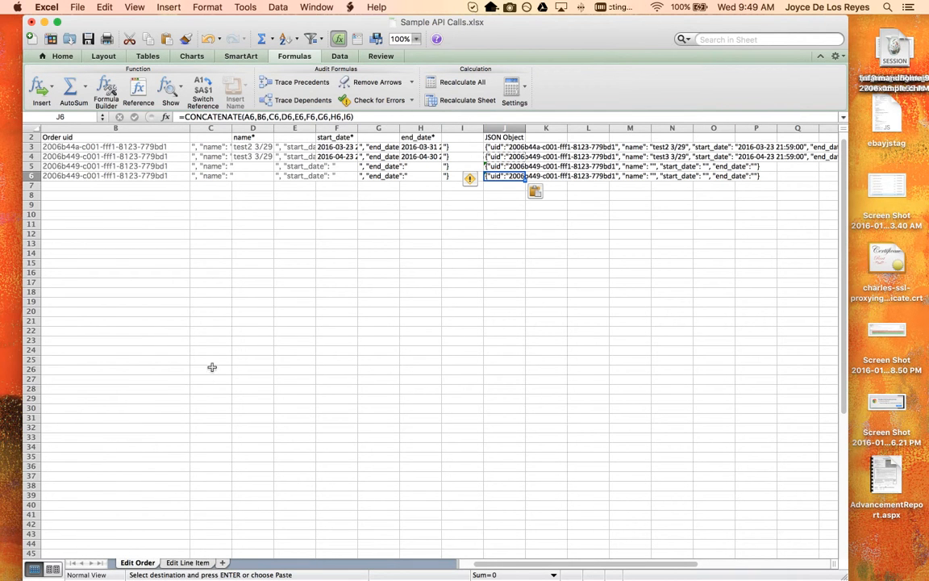
Step: Open the Edit Line Item sheet and look across its columns towards the concatenated JSON object
click(190, 562)
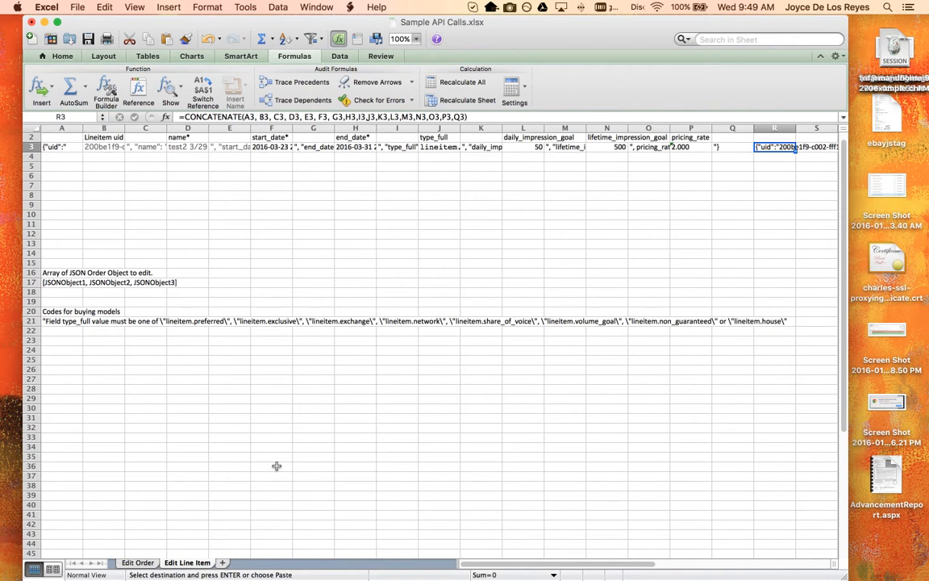
scroll(276, 466, right, 1)
scroll(276, 466, right, 1)
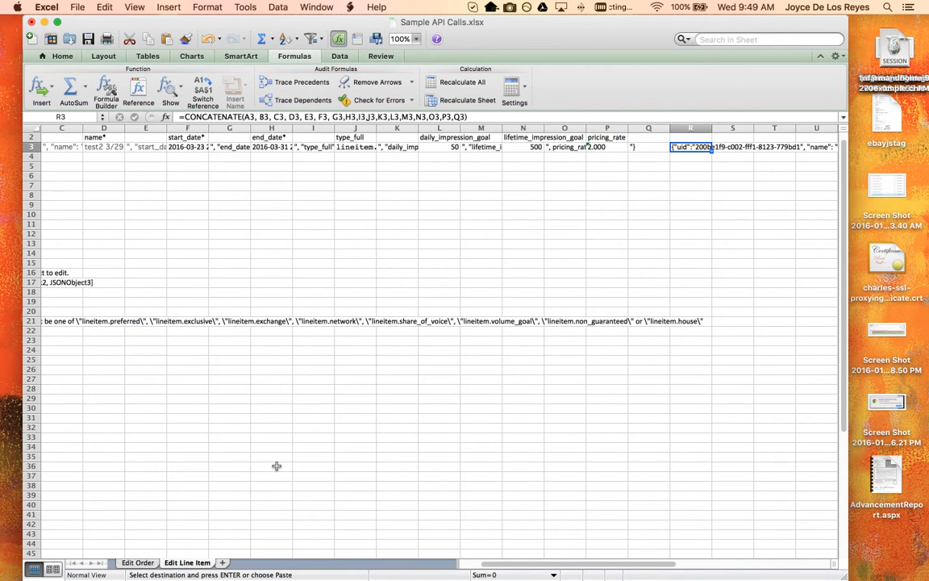